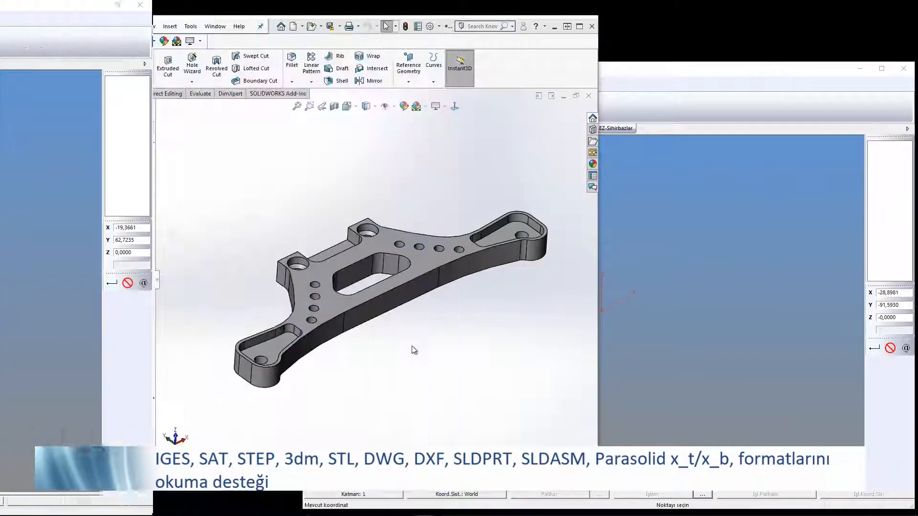
# Step: Switch to EZ-CAM and import the bracket model that is open in Alibre Design
pyautogui.click(650, 329)
pyautogui.click(418, 106)
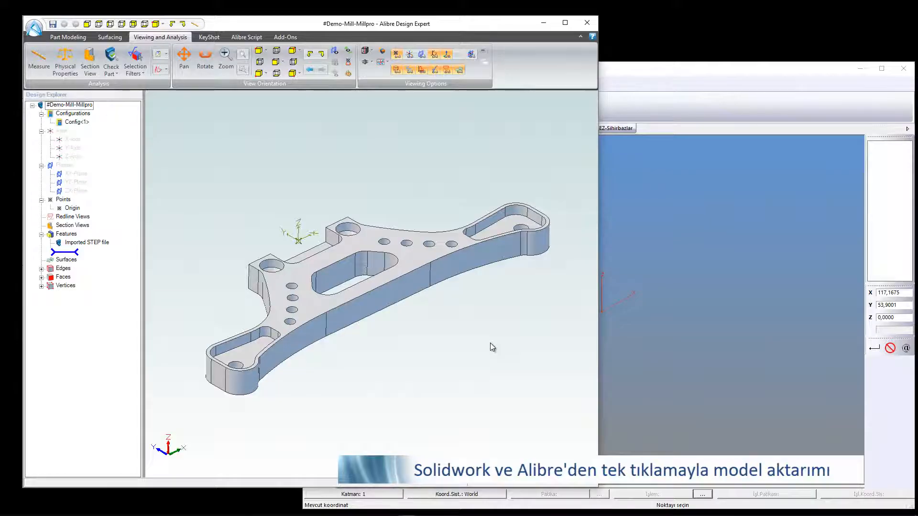
pyautogui.click(642, 225)
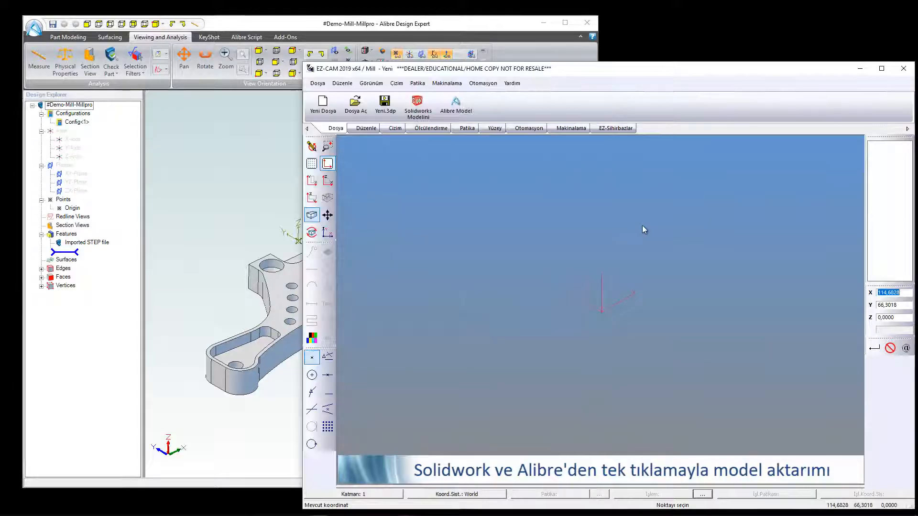
pyautogui.click(472, 117)
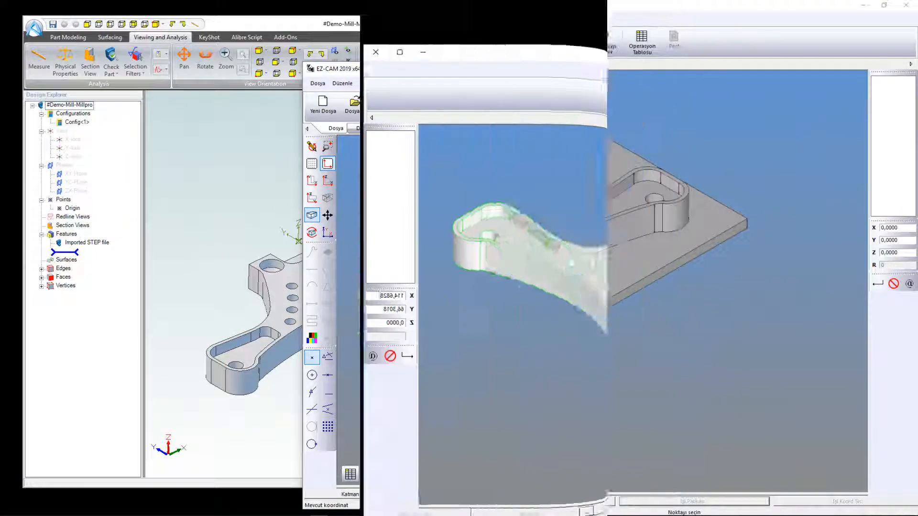
# Step: Find the rectangular stock block automatically from the model in the stock and simulation settings and draw its outline
pyautogui.click(482, 42)
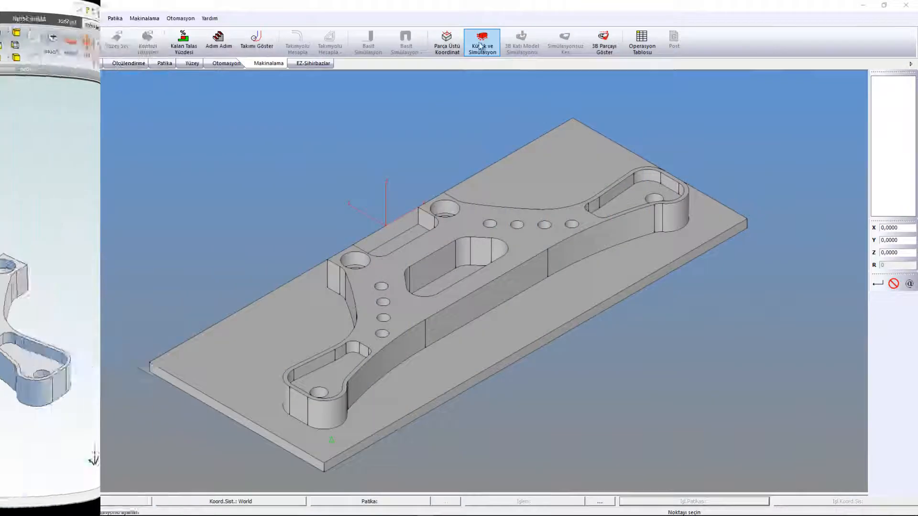
pyautogui.click(524, 191)
pyautogui.click(524, 207)
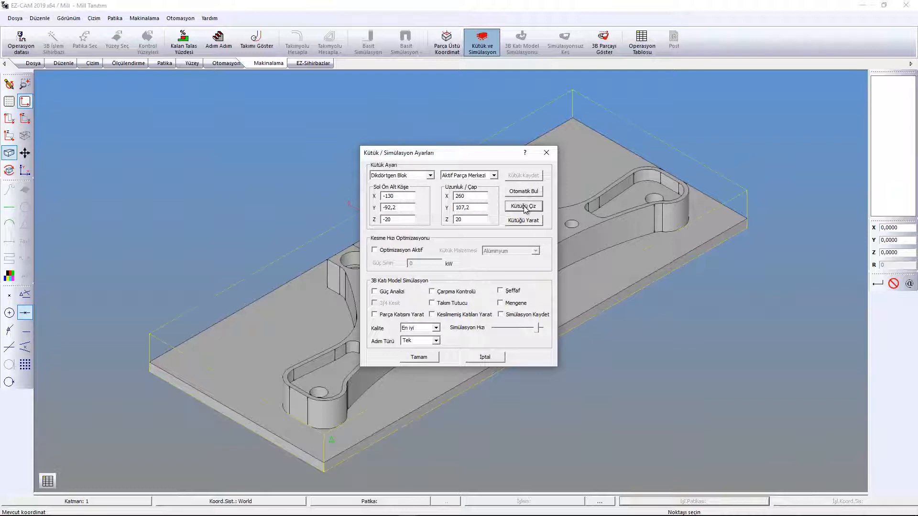
# Step: Try Sol Ön Köşe as the stock's zero point, set it to Üst Orta Nokta and accept the stock settings
pyautogui.moveTo(494, 157); pyautogui.dragTo(825, 163)
pyautogui.click(825, 183)
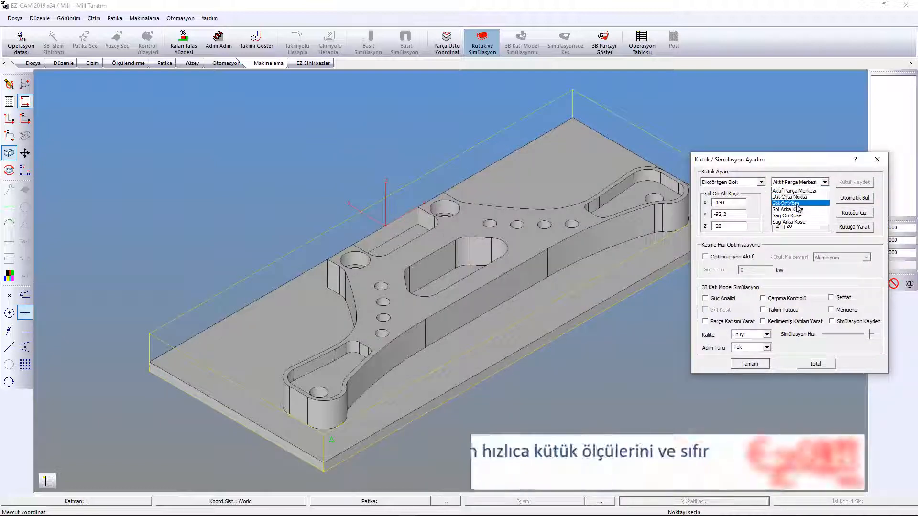
pyautogui.click(789, 196)
pyautogui.click(825, 183)
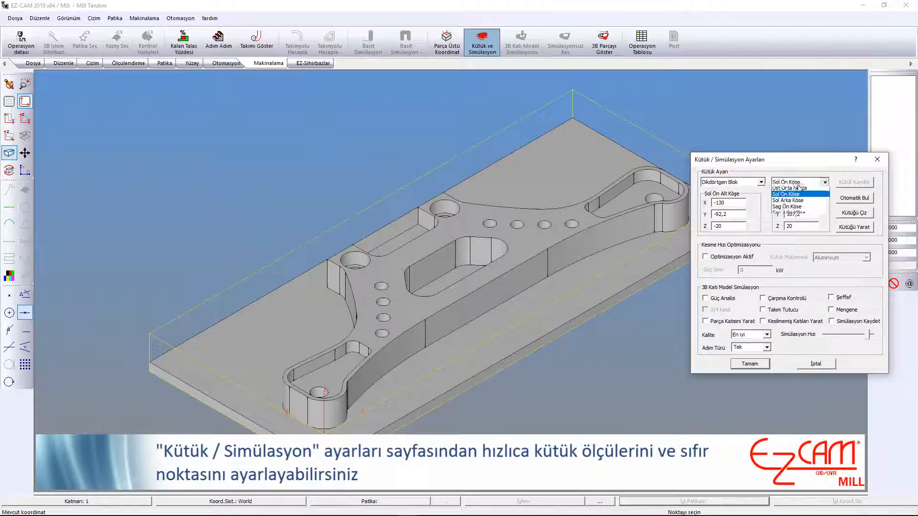
pyautogui.click(794, 201)
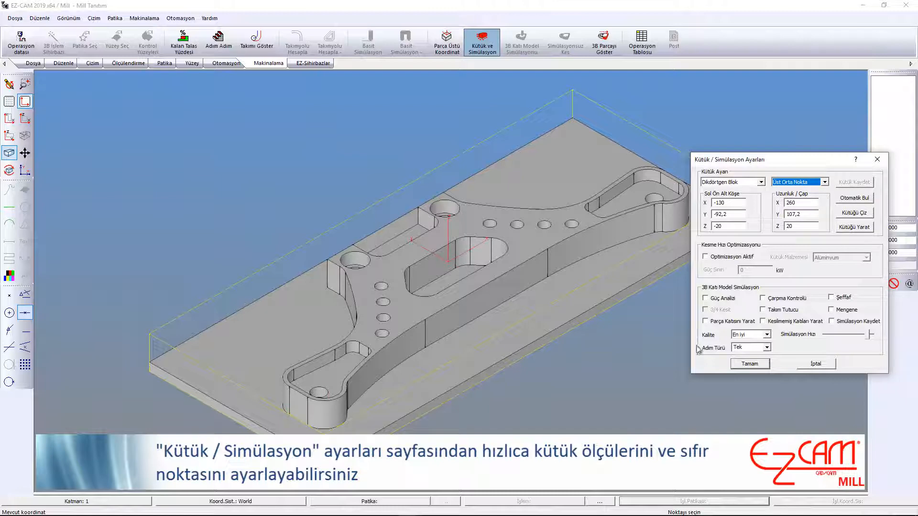
pyautogui.click(746, 364)
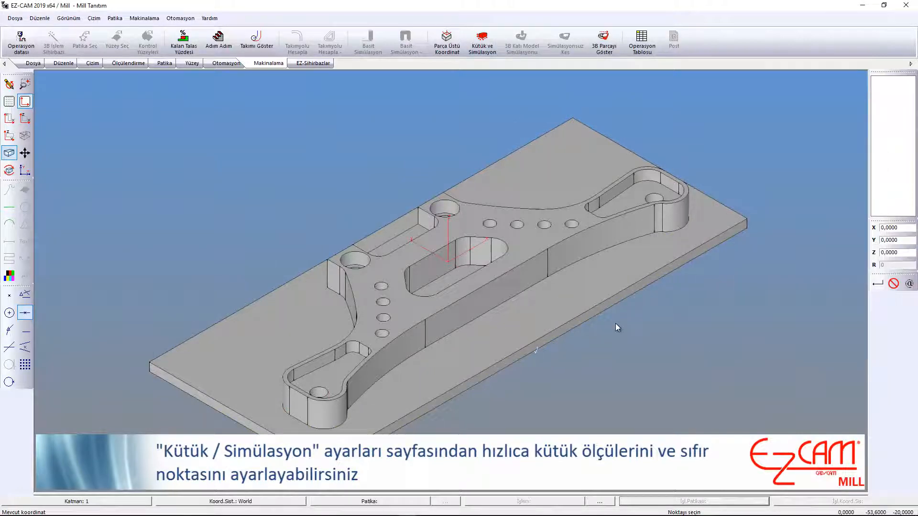
# Step: Create paths from the edges of the base plate's upper surface with Yüzey Çevresi
pyautogui.click(164, 63)
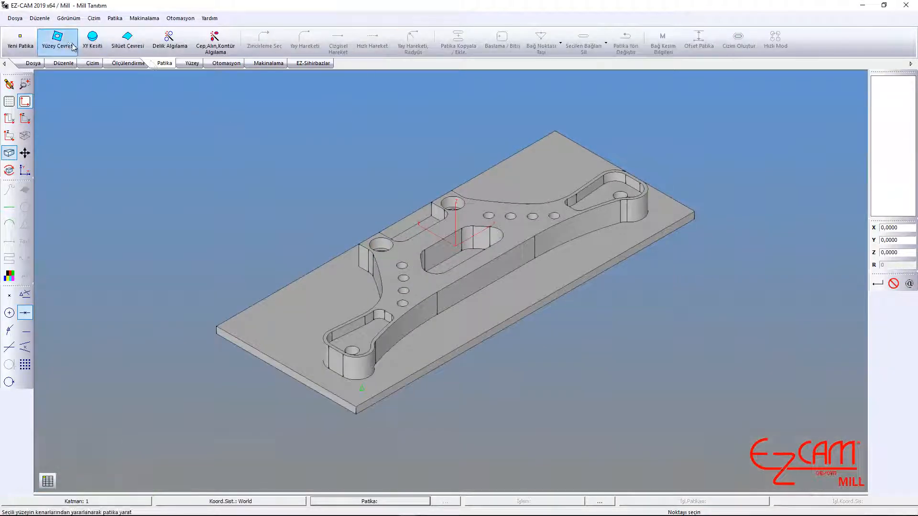
pyautogui.click(72, 46)
pyautogui.click(148, 222)
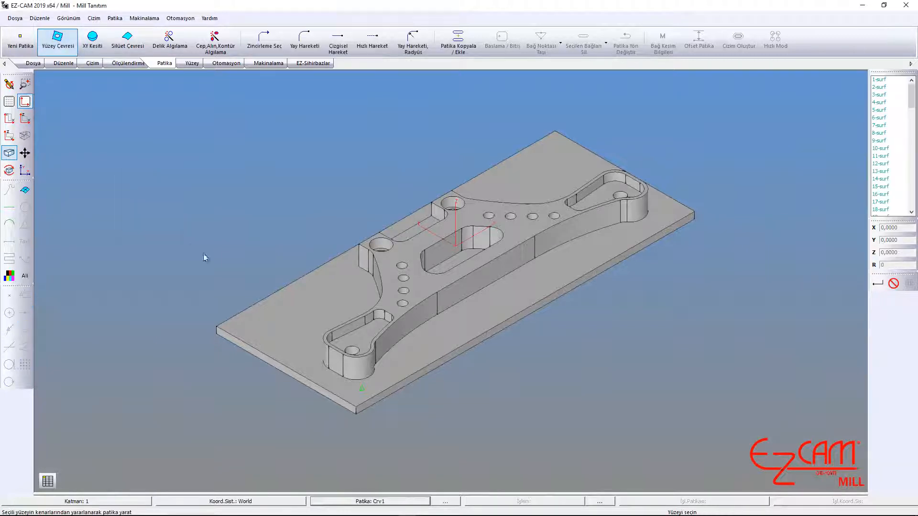
pyautogui.click(421, 352)
# Step: Create a Cep-Havuz Boşaltma pocket-clearing operation named "Çevre Kaba"
pyautogui.click(224, 65)
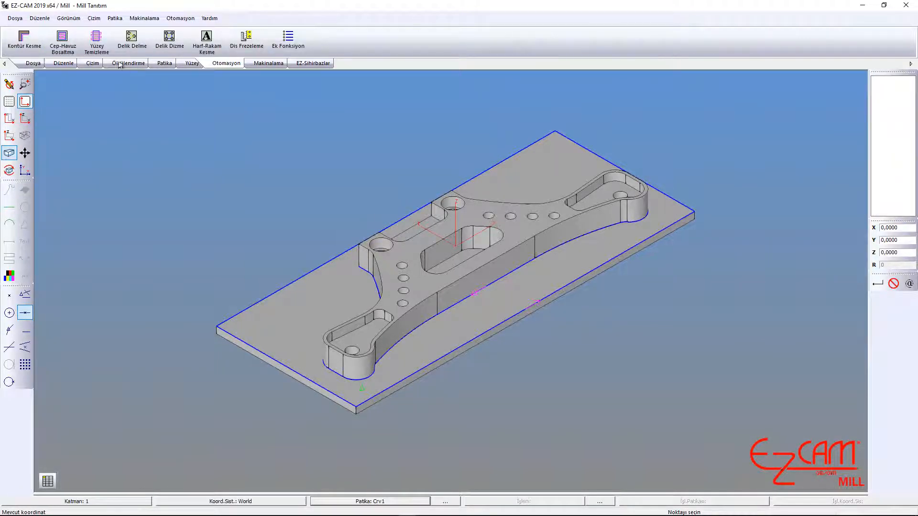
pyautogui.click(63, 42)
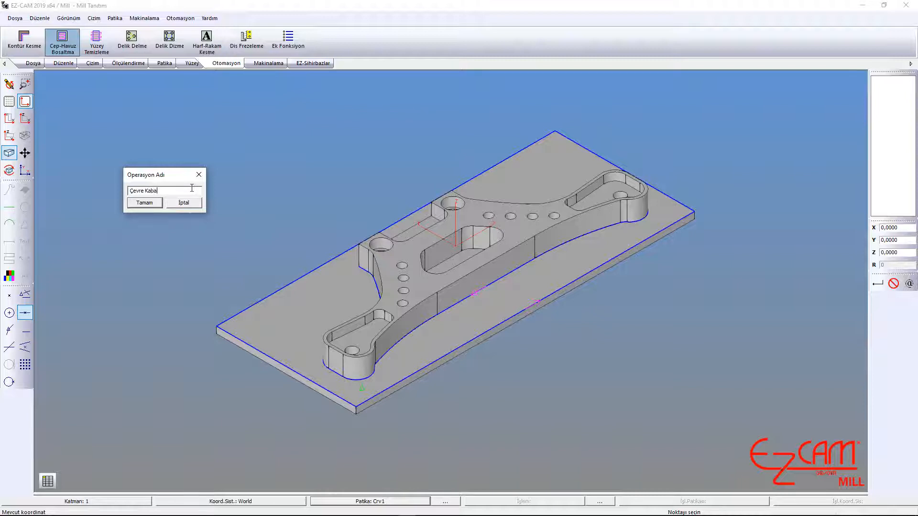
pyautogui.click(144, 202)
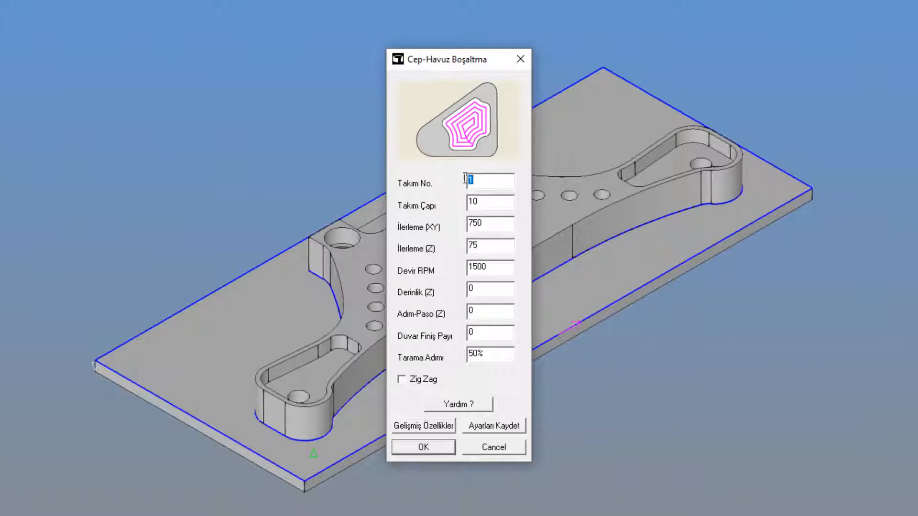
# Step: Set the roughing tool diameter to 15, XY feed to 1200, spindle speed to 2500, depth to 15, Z step to 5 and wall allowance to 0,5
pyautogui.press('Tab')
pyautogui.write('15')
pyautogui.press('Tab')
pyautogui.write('1200')
pyautogui.press('Tab')
pyautogui.press('Tab')
pyautogui.write('25005')
pyautogui.click(495, 334)
# Step: Enable Hızlı işleme - Ultra, Yüzey Temizle, Dıştan-İçe Kesim and Helisel in the advanced parameters of Çevre Kaba
pyautogui.click(424, 425)
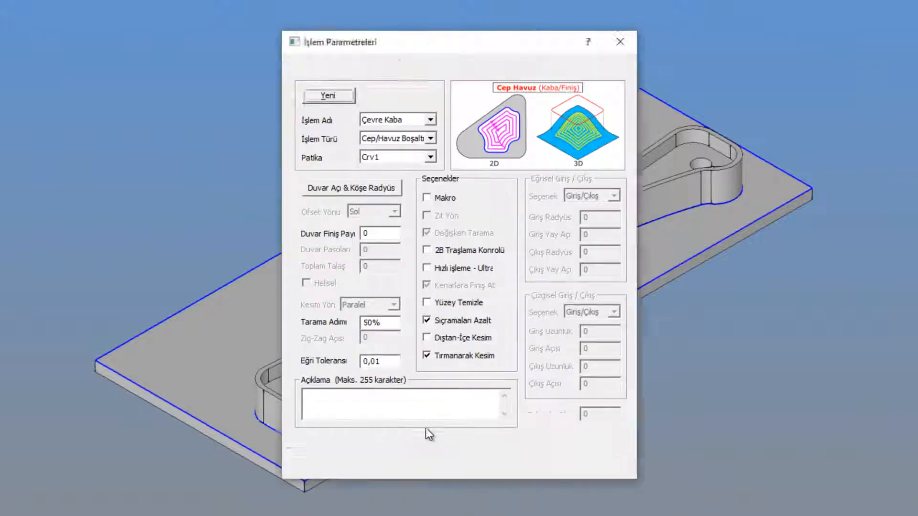
pyautogui.click(443, 276)
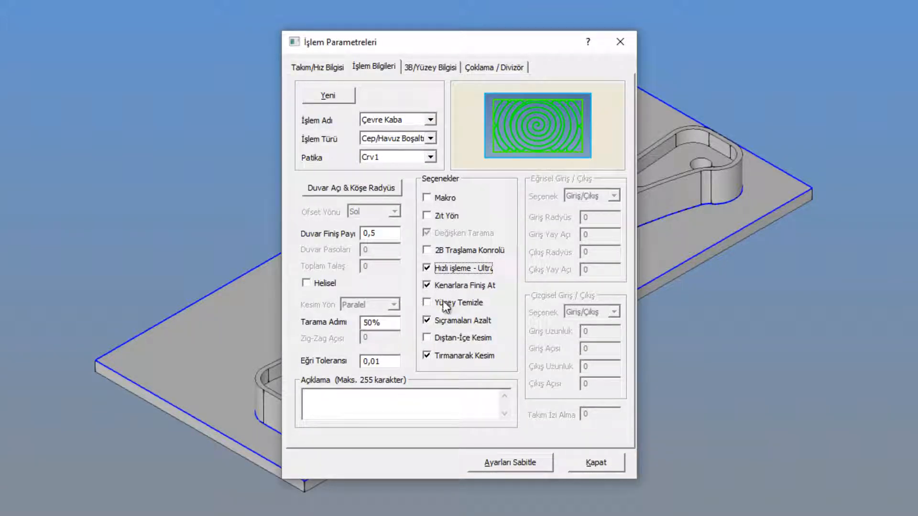
pyautogui.click(445, 304)
pyautogui.click(443, 339)
pyautogui.click(328, 284)
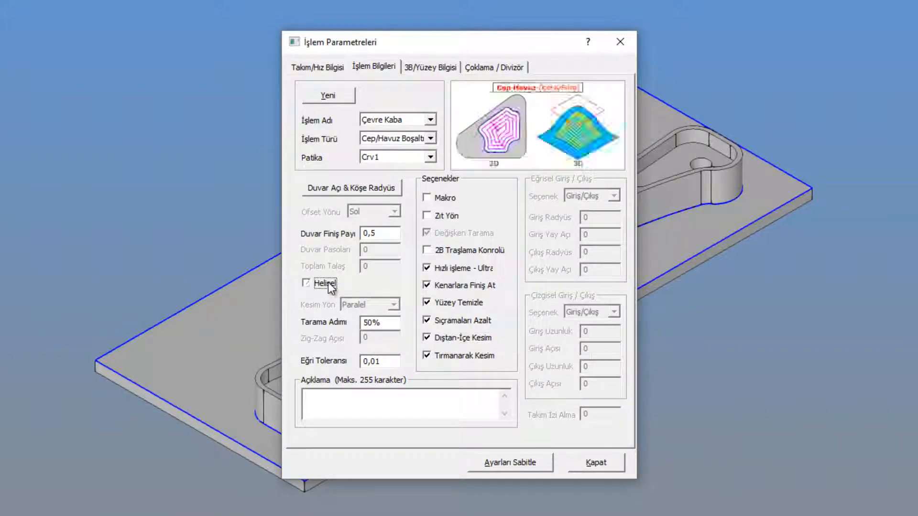
pyautogui.click(595, 463)
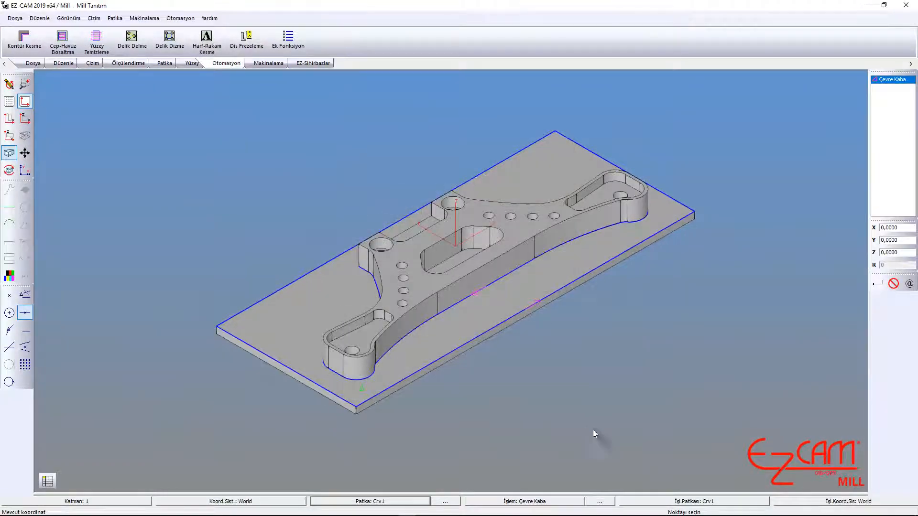
# Step: Assign the plate's outer boundary Crv1 and the bracket contour Crv1-1 as the paths of the Çevre Kaba operation
pyautogui.click(668, 505)
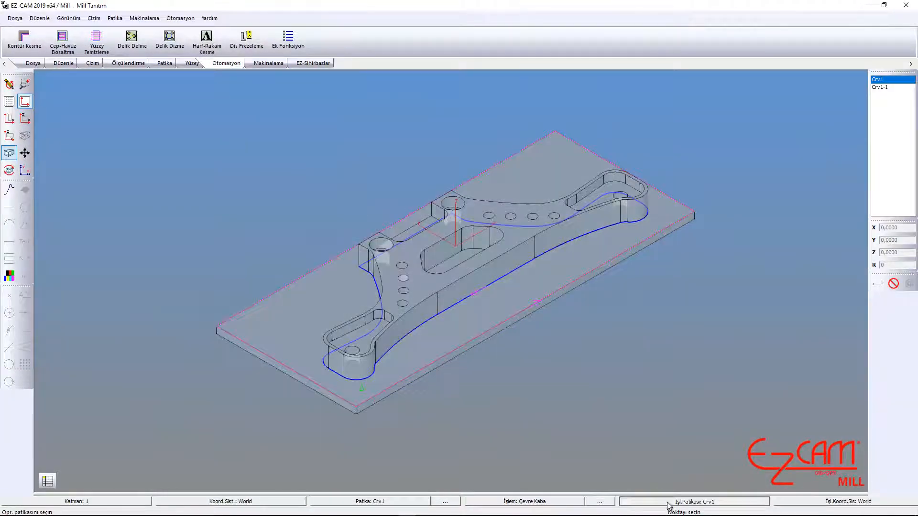
pyautogui.click(519, 315)
pyautogui.click(268, 63)
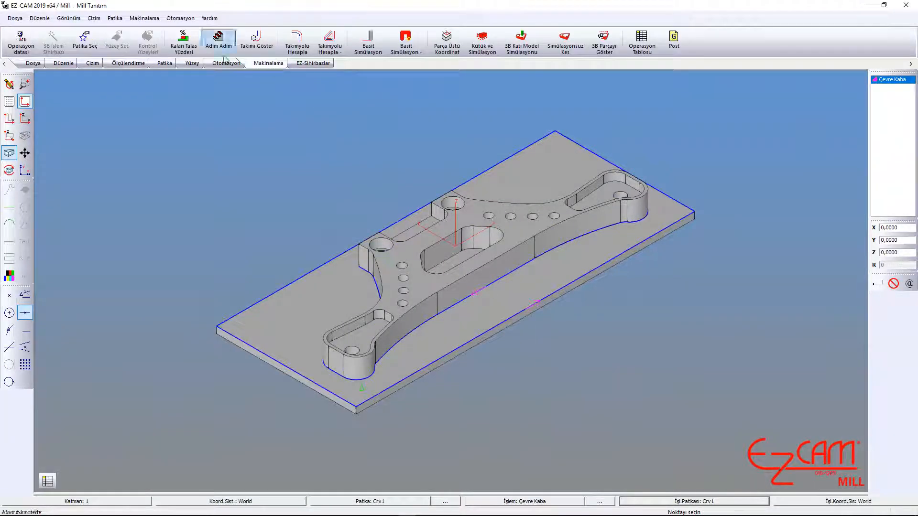
pyautogui.click(85, 42)
pyautogui.click(434, 318)
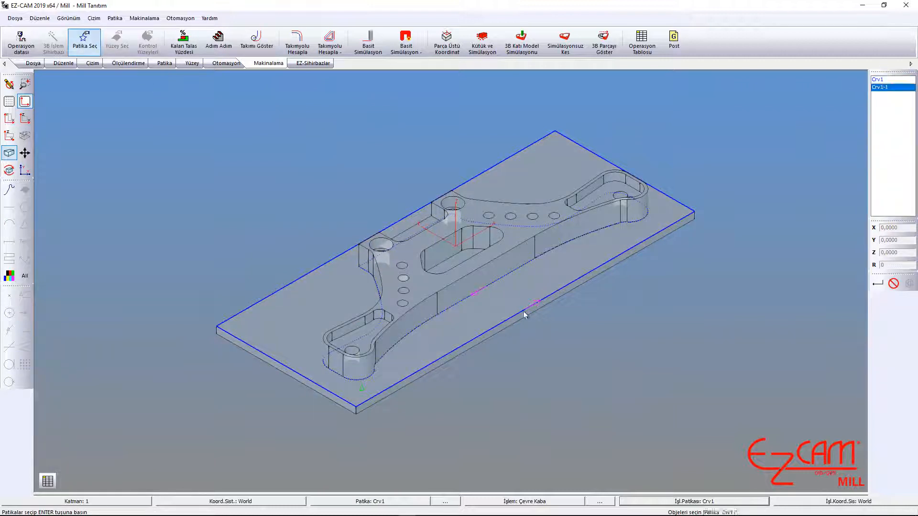
pyautogui.click(877, 283)
# Step: Calculate the Çevre Kaba toolpath and accept the stock and simulation settings
pyautogui.click(299, 47)
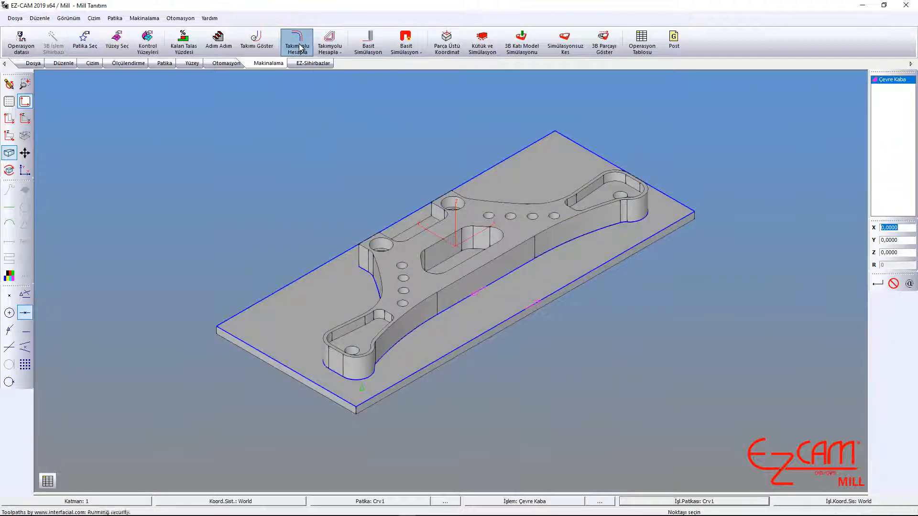
pyautogui.click(482, 43)
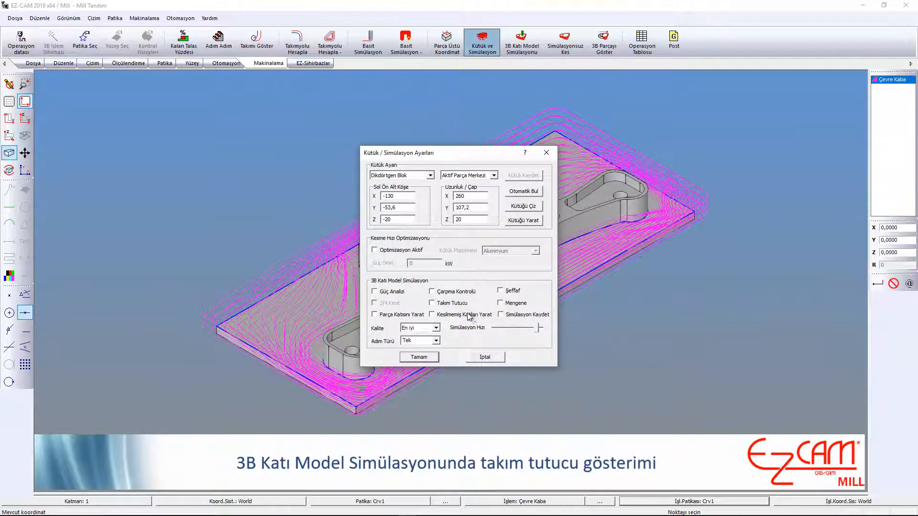
pyautogui.click(419, 357)
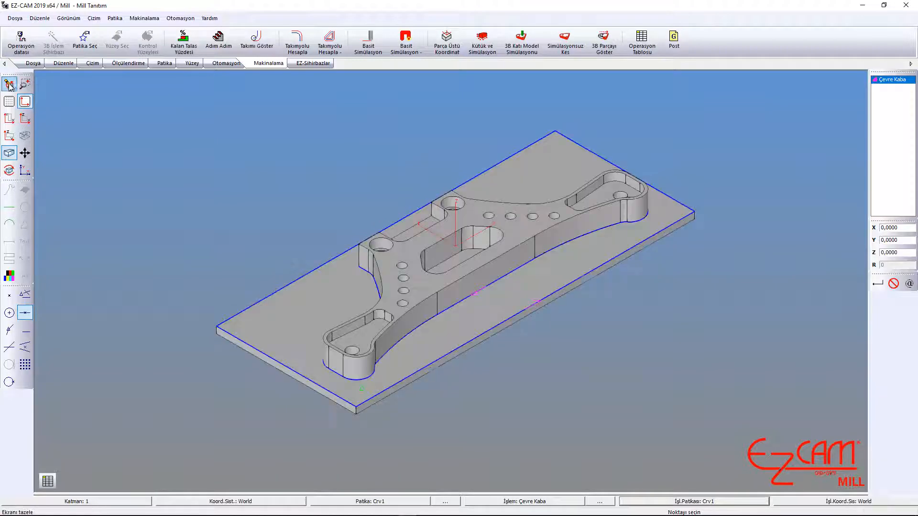
# Step: Create a Kontür Kesme contour-cutting operation named "Çevre Finiş"
pyautogui.click(223, 67)
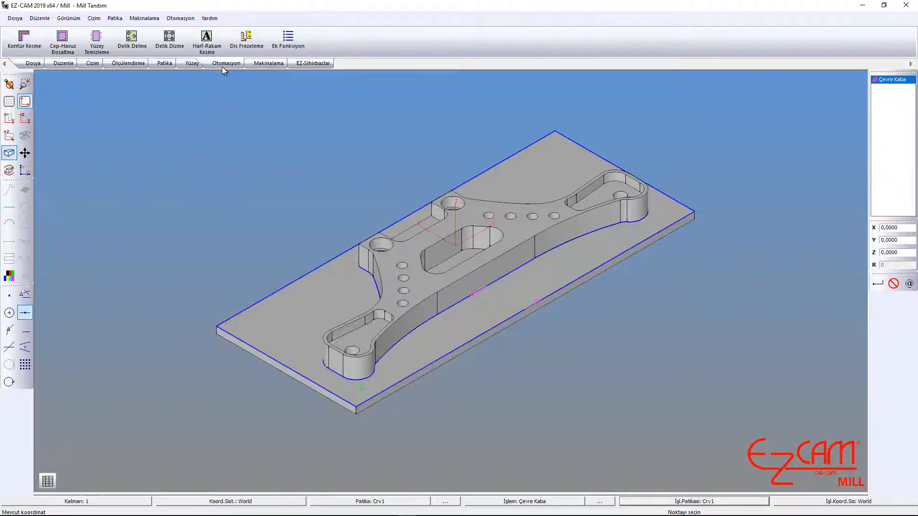
pyautogui.click(23, 40)
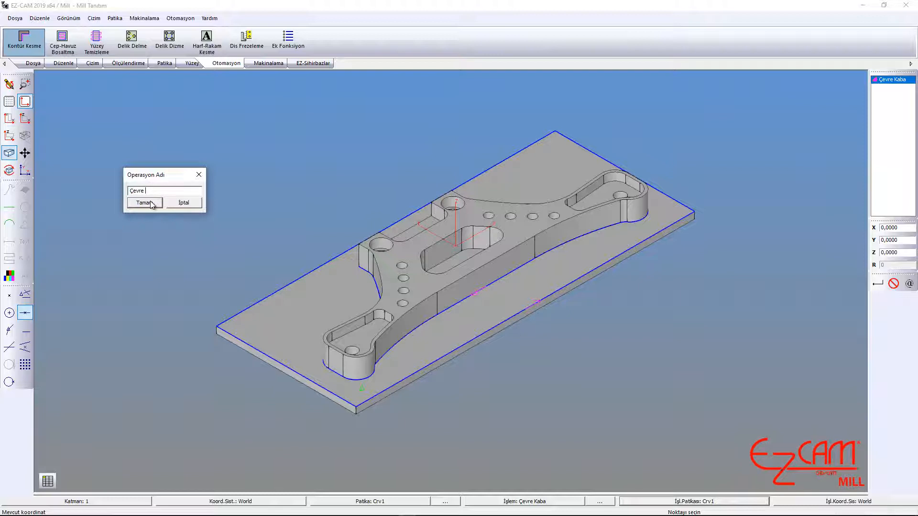
pyautogui.press('Return')
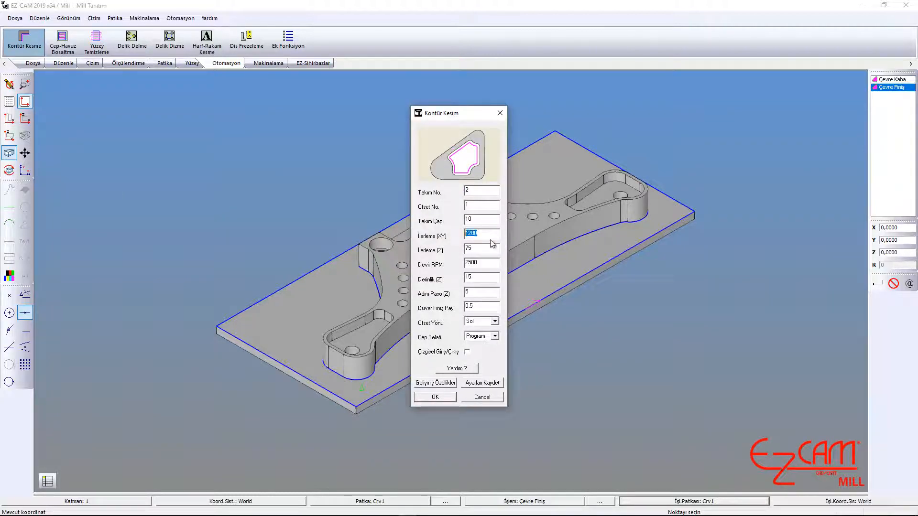
# Step: Set the finishing contour cut to tool 2, diameter 10, XY feed 1600 and Z step 0,5, and accept the settings
pyautogui.write('0')
pyautogui.doubleClick(470, 263)
pyautogui.click(435, 397)
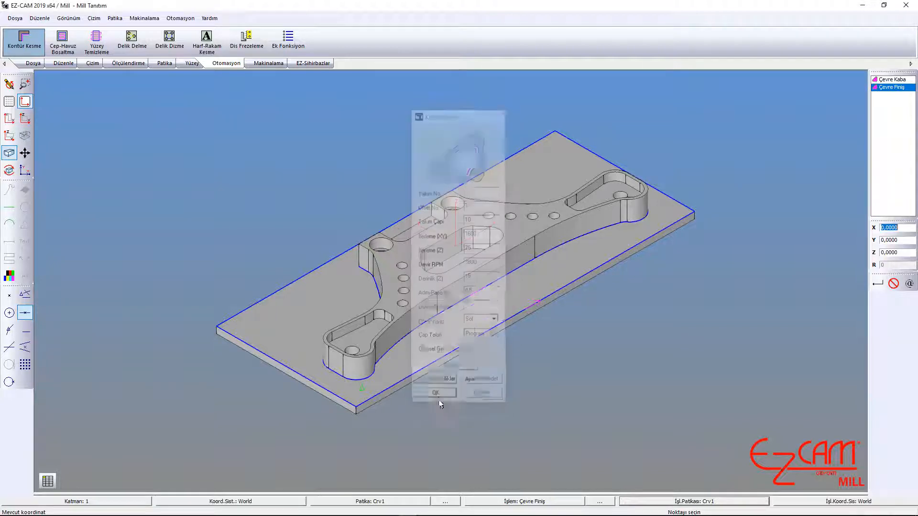
# Step: Assign the bracket contour Crv1-1 to the Çevre Finiş operation and calculate its toolpath
pyautogui.click(512, 319)
pyautogui.click(268, 63)
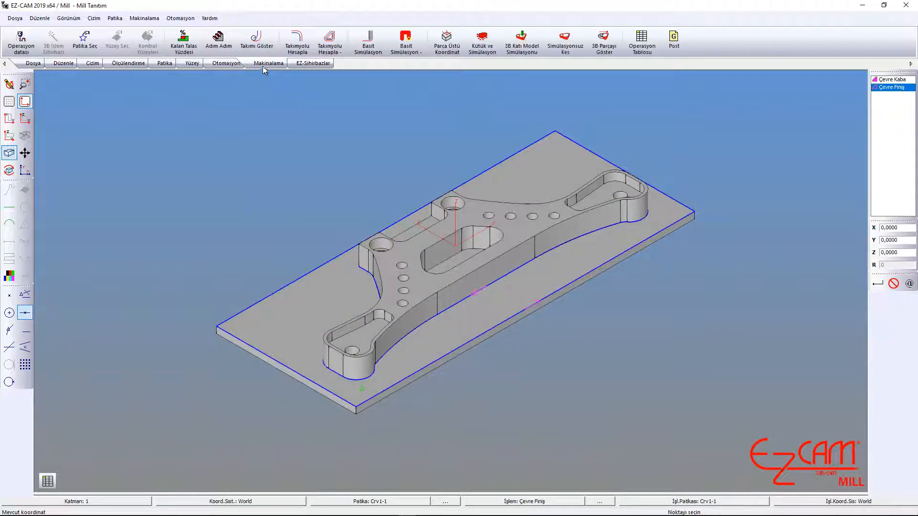
pyautogui.click(297, 41)
pyautogui.scroll(10, 497, 270)
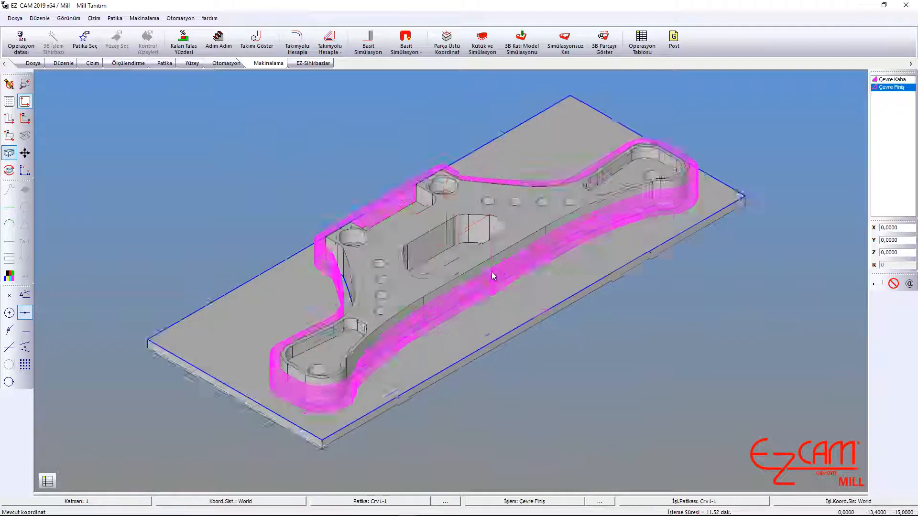
pyautogui.scroll(-12, 489, 261)
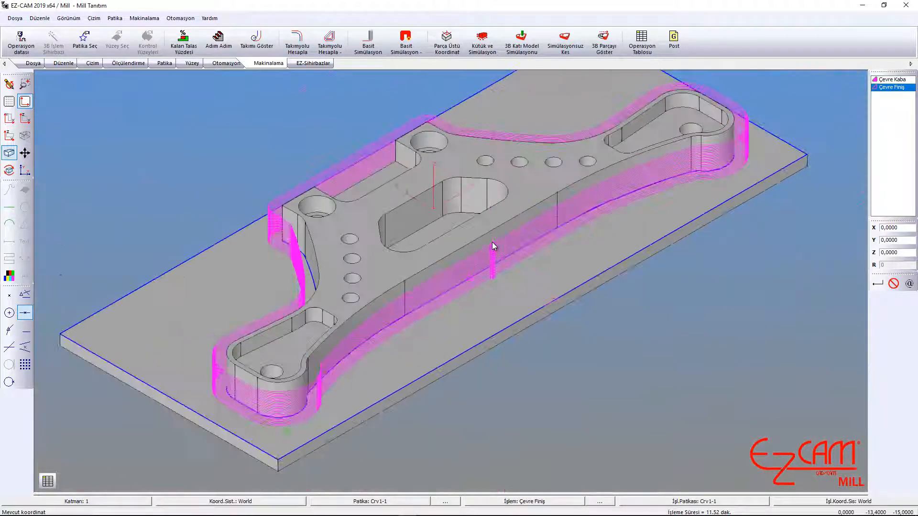
pyautogui.click(9, 84)
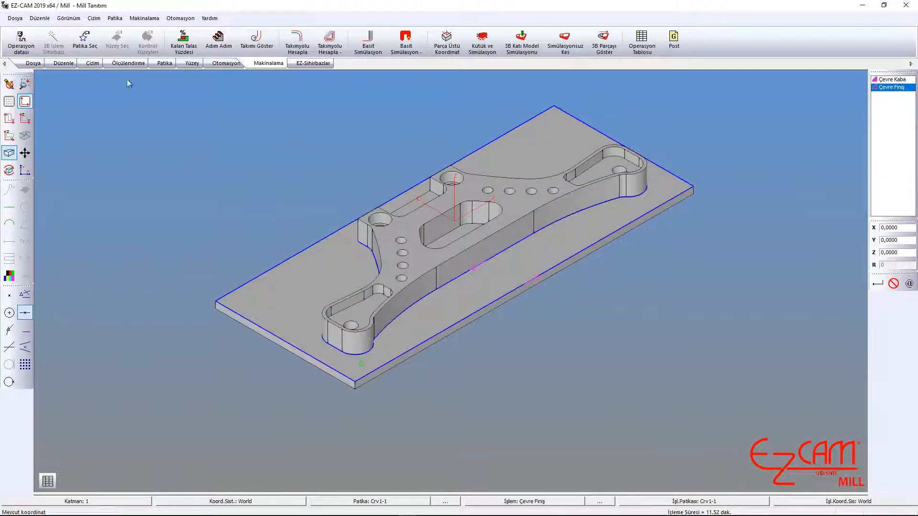
# Step: Detect the part's pocket, surface and contour areas automatically to create their paths
pyautogui.click(164, 64)
pyautogui.click(215, 41)
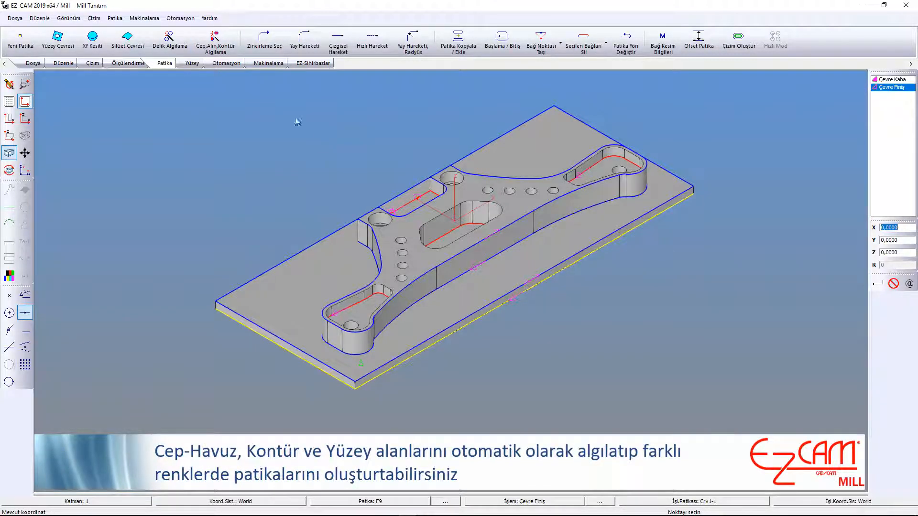
# Step: Create a Cep-Havuz Boşaltma operation named "Cep Havuz" for the detected pockets
pyautogui.click(226, 63)
pyautogui.click(62, 43)
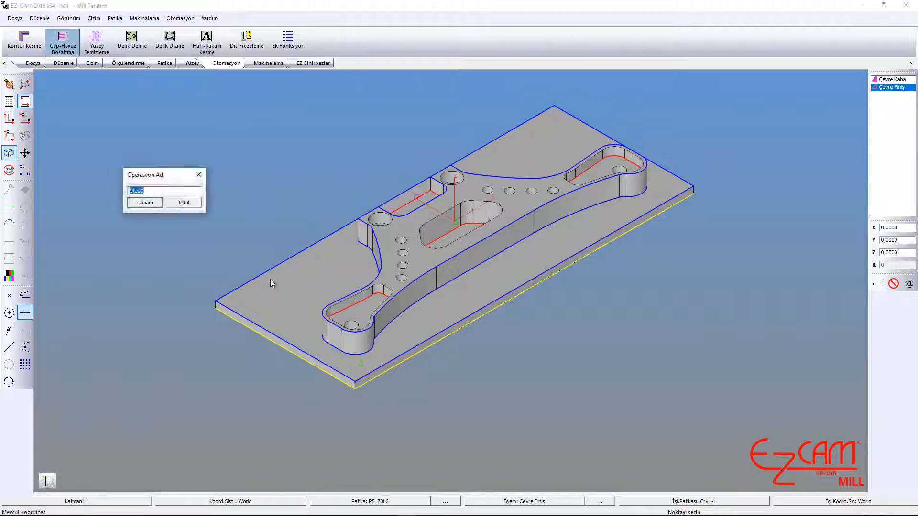
pyautogui.write('Cep Havuz')
pyautogui.click(144, 203)
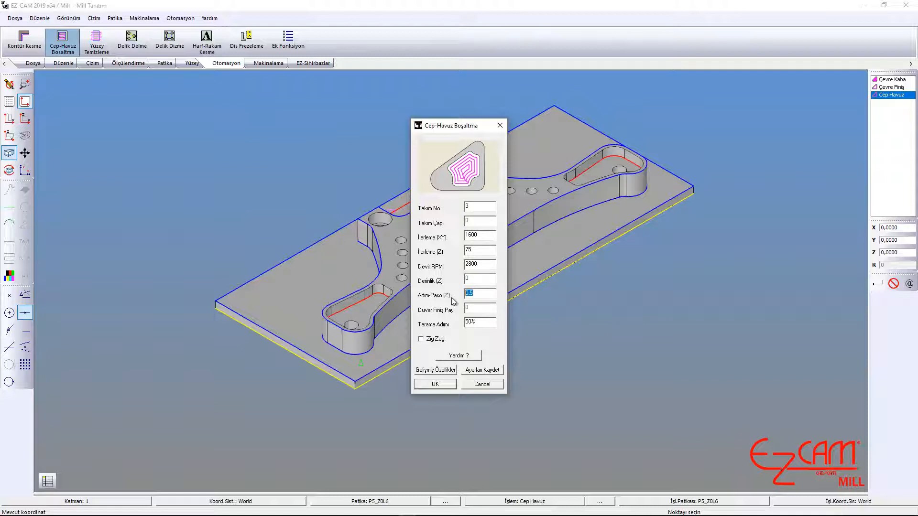
# Step: Toggle the Hızlı işleme - Ultra option and set the Cep Havuz operation's Patika to none in its advanced parameters
pyautogui.click(433, 370)
pyautogui.click(450, 266)
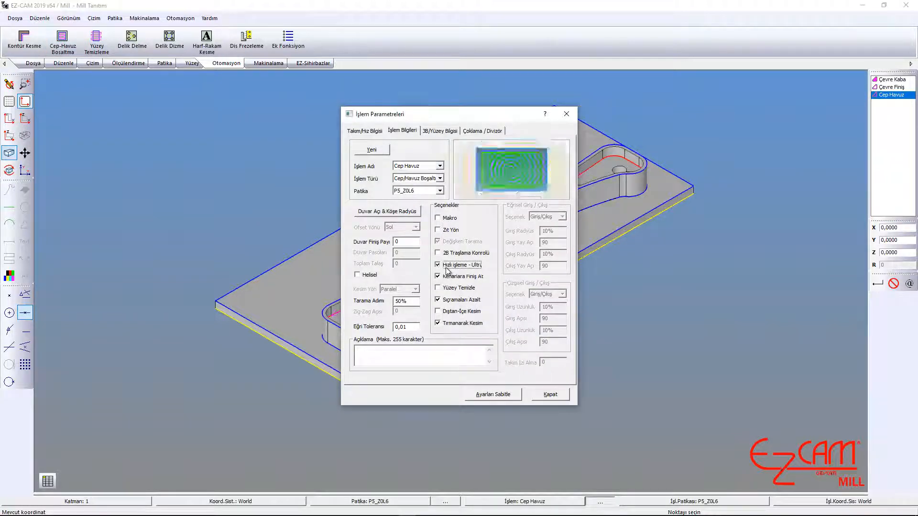
pyautogui.click(439, 191)
pyautogui.click(433, 198)
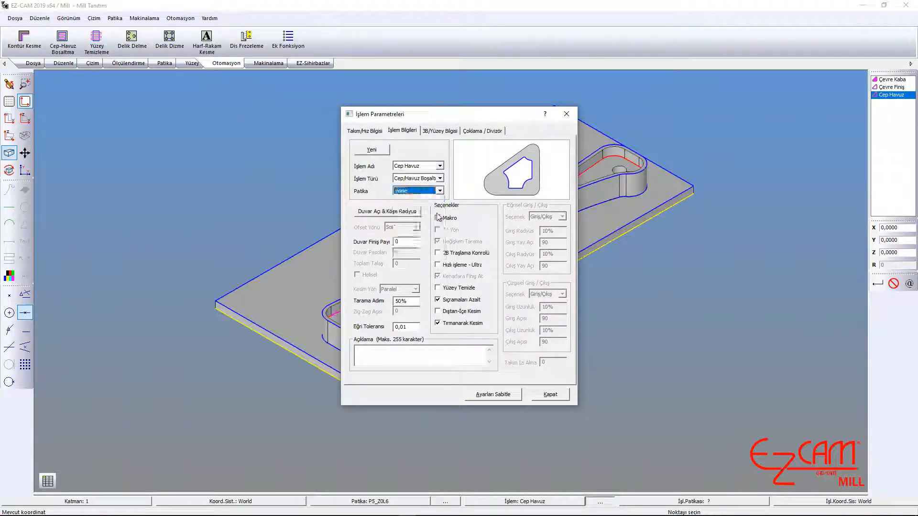
pyautogui.click(541, 394)
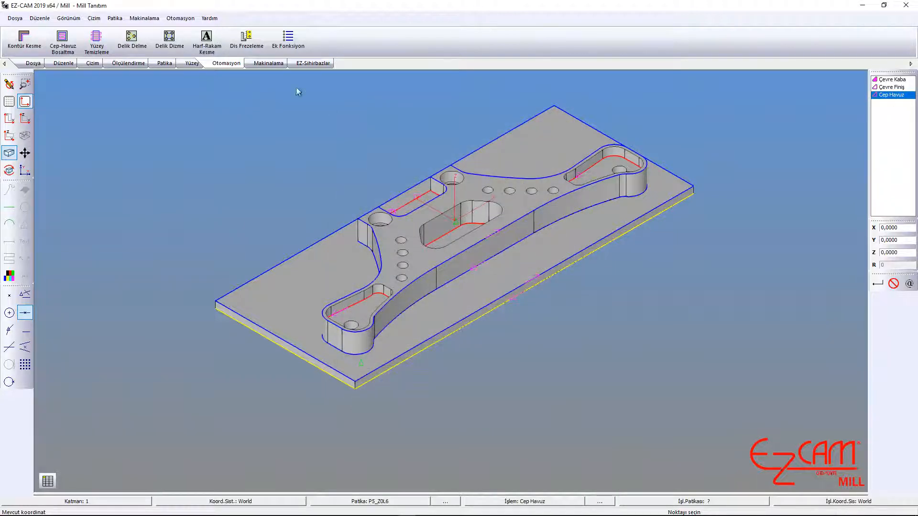
# Step: Assign the bracket's pocket paths, including P5_Z0L6, P6_Z-9 and P7_Z0L15, to the Cep Havuz operation and run the 3D solid model simulation
pyautogui.click(269, 63)
pyautogui.click(84, 42)
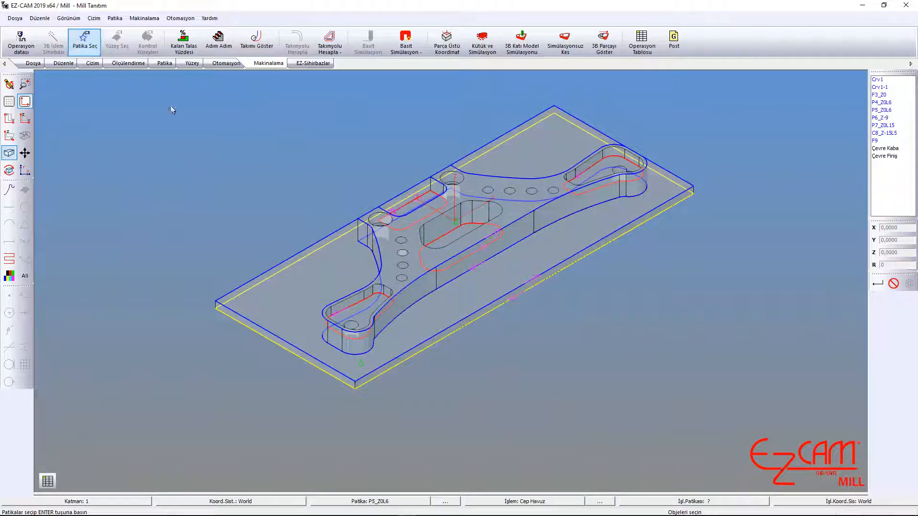
pyautogui.click(353, 310)
pyautogui.click(440, 229)
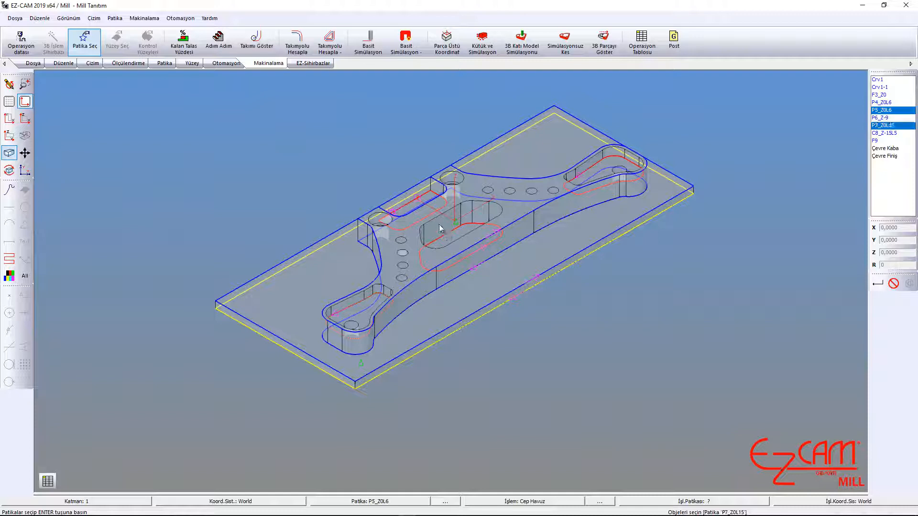
pyautogui.click(433, 197)
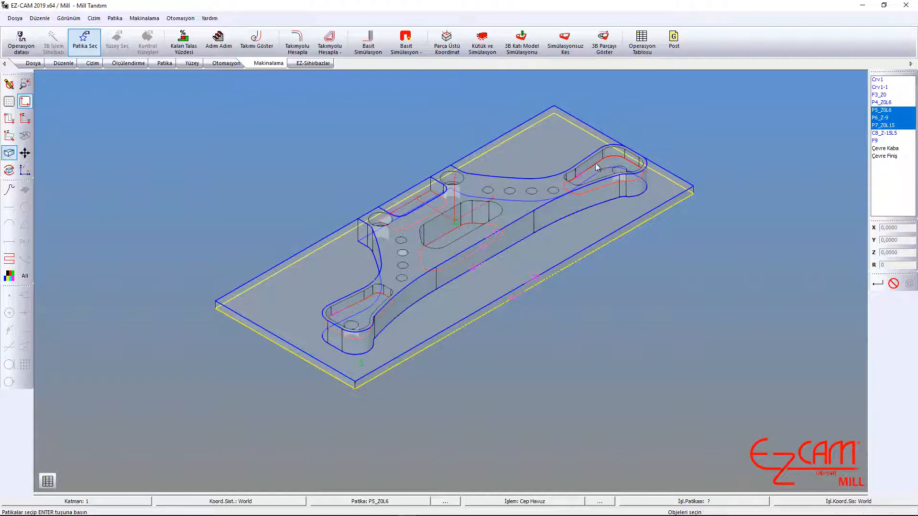
pyautogui.click(878, 284)
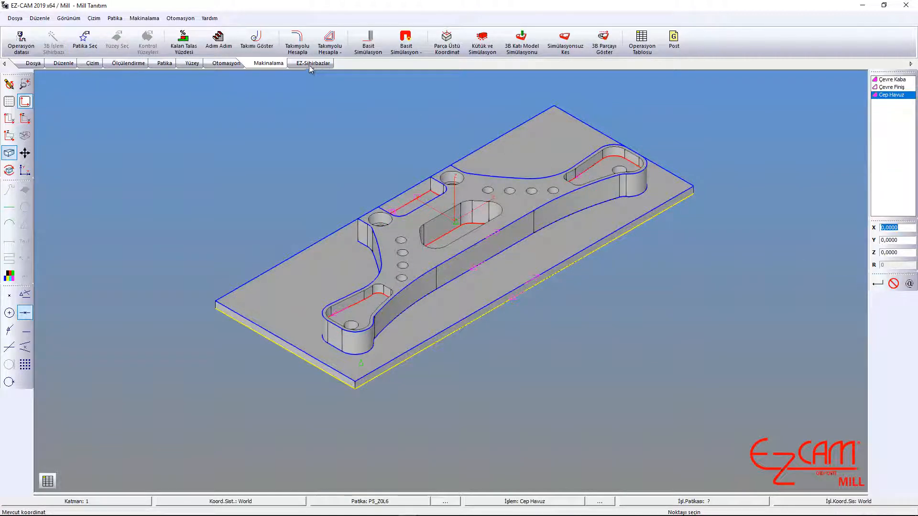
pyautogui.click(526, 47)
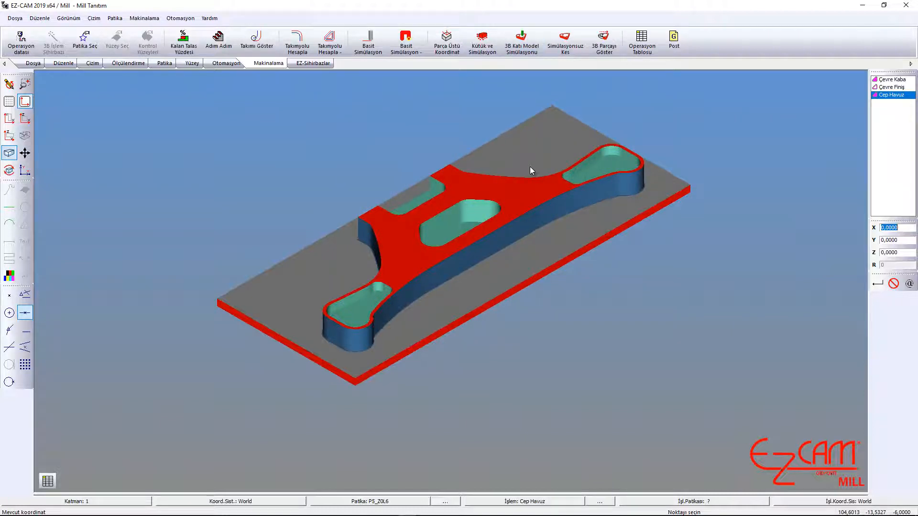
pyautogui.click(10, 84)
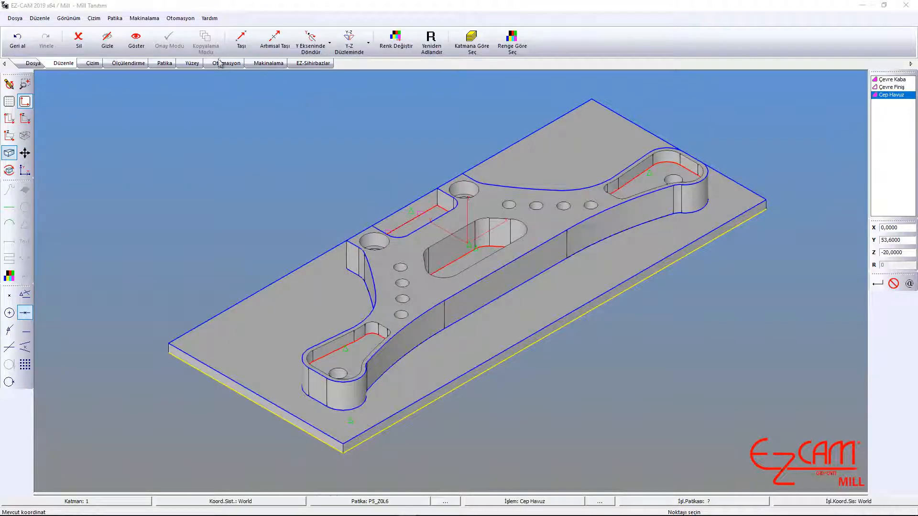
# Step: Create a Kontür Kesme operation named "Cep Finiş"
pyautogui.click(219, 64)
pyautogui.click(24, 40)
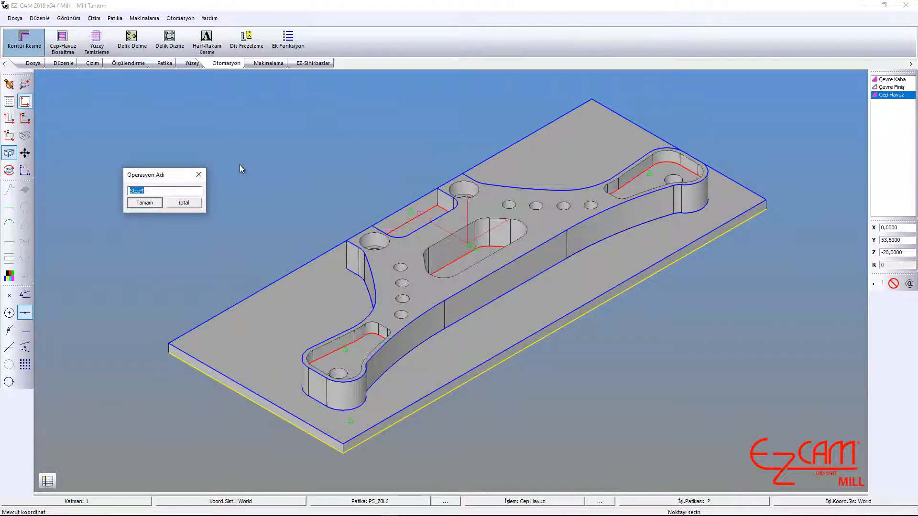
pyautogui.write('Cep Finiş')
pyautogui.click(148, 203)
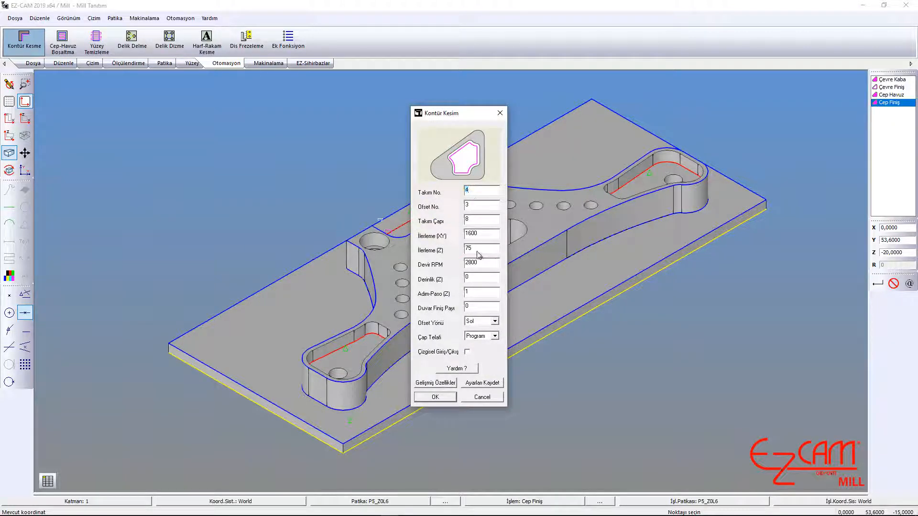
# Step: Set the Cep Finiş operation's Patika to none in its advanced parameters
pyautogui.click(441, 383)
pyautogui.click(440, 191)
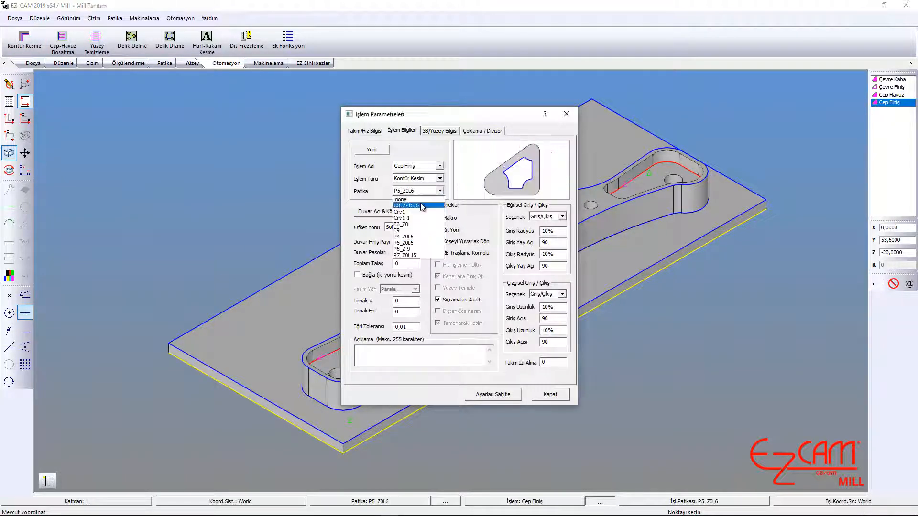
pyautogui.click(414, 198)
pyautogui.click(548, 394)
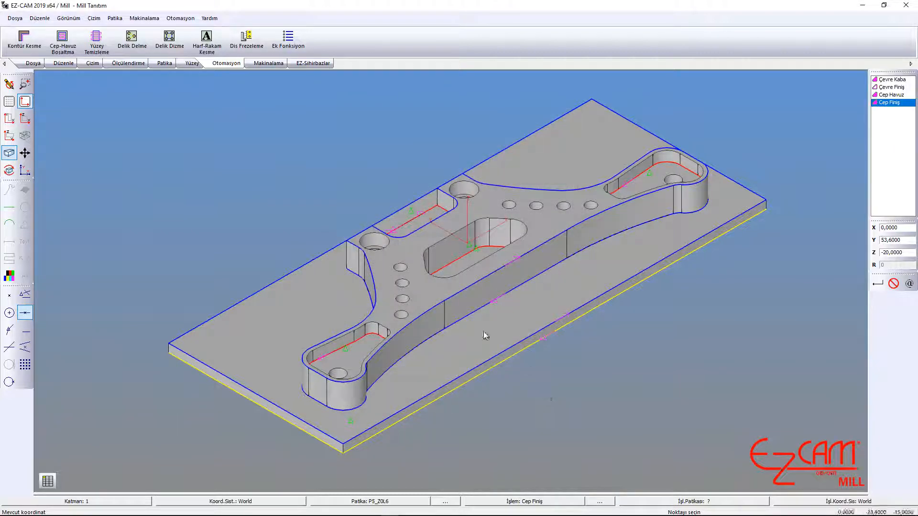
# Step: Assign the bracket's pocket paths, including P5_Z0L6, P6_Z-9 and P7_Z0L15, to the Cep Finiş operation
pyautogui.click(268, 63)
pyautogui.click(85, 42)
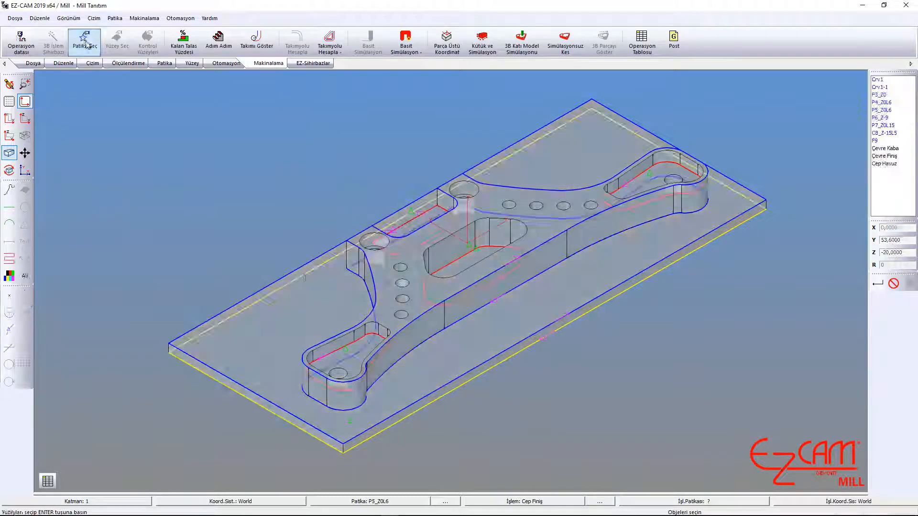
pyautogui.click(352, 343)
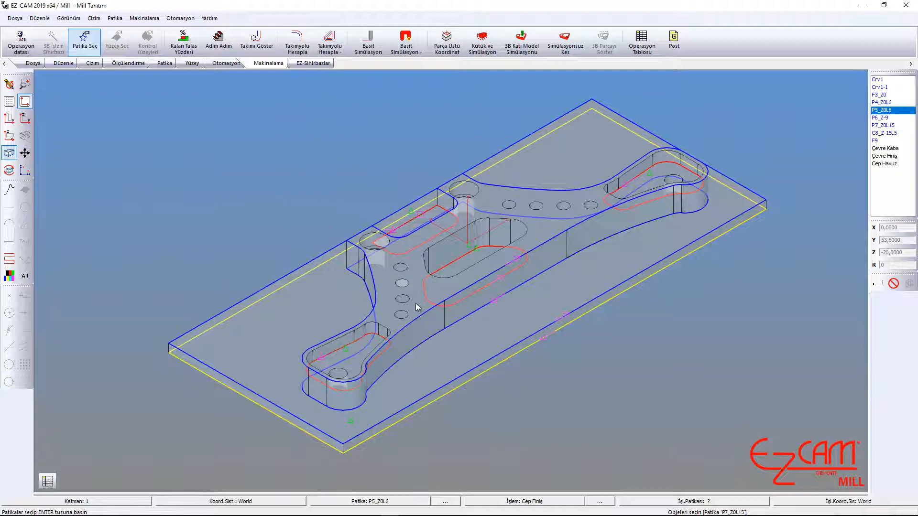
pyautogui.click(449, 264)
pyautogui.click(430, 216)
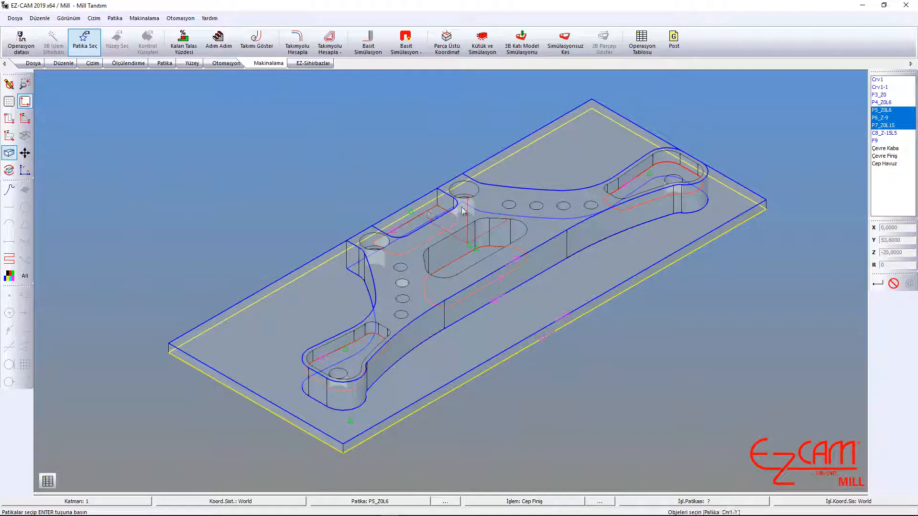
pyautogui.click(643, 181)
pyautogui.click(878, 283)
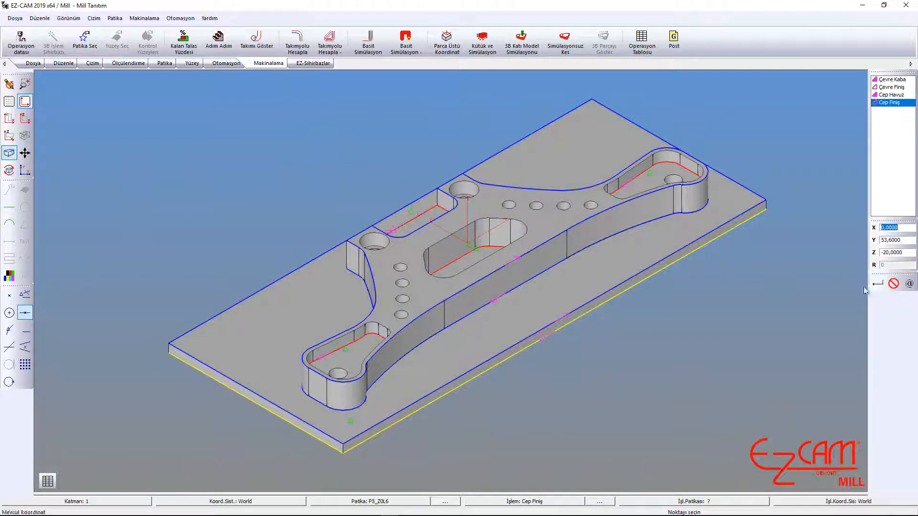
# Step: Calculate the Cep Finiş toolpath and simulate the machining of the part
pyautogui.click(296, 47)
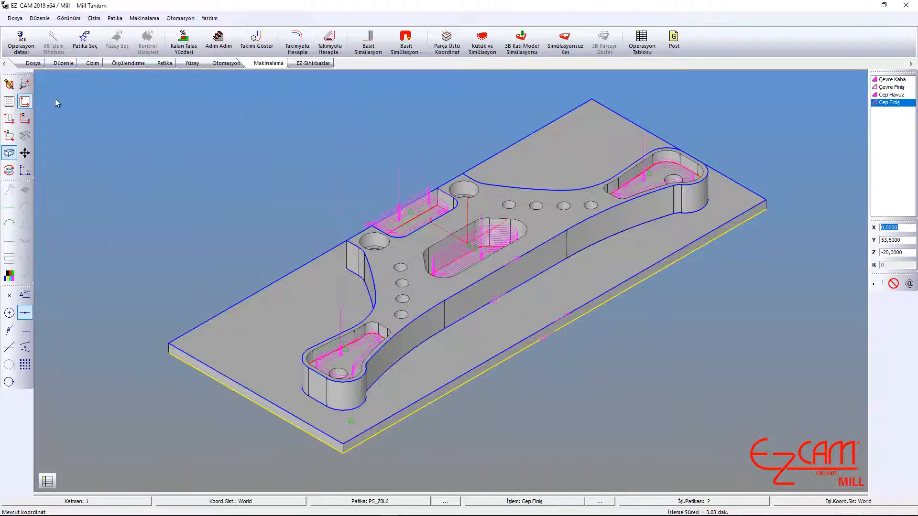
pyautogui.click(9, 118)
pyautogui.click(368, 43)
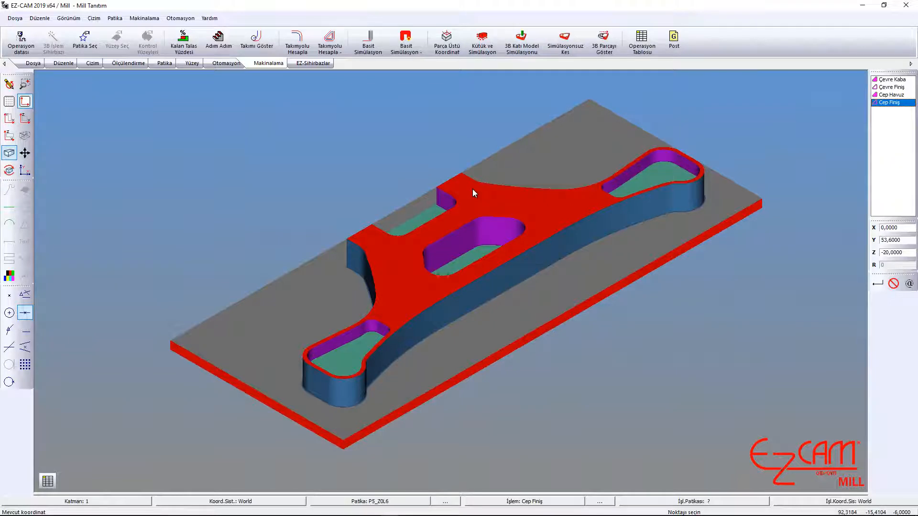
pyautogui.click(9, 85)
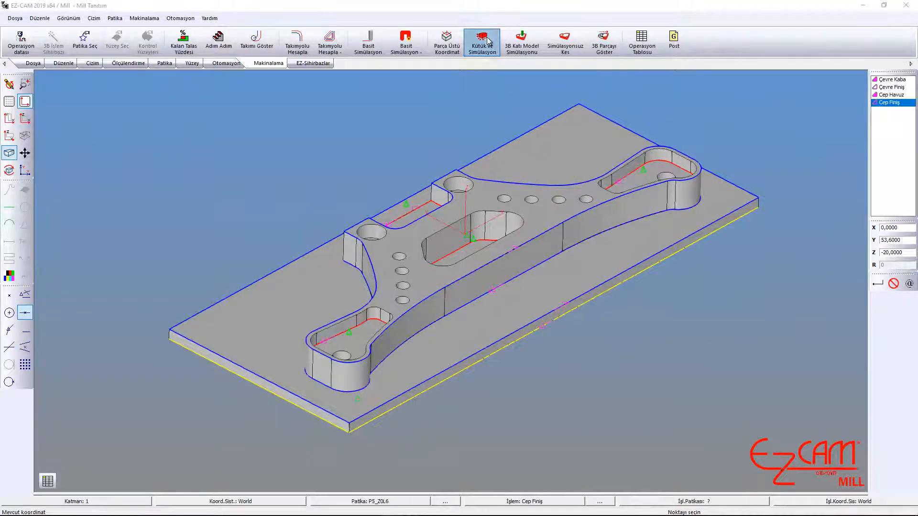
# Step: Review the stock and simulation settings and accept them
pyautogui.click(482, 42)
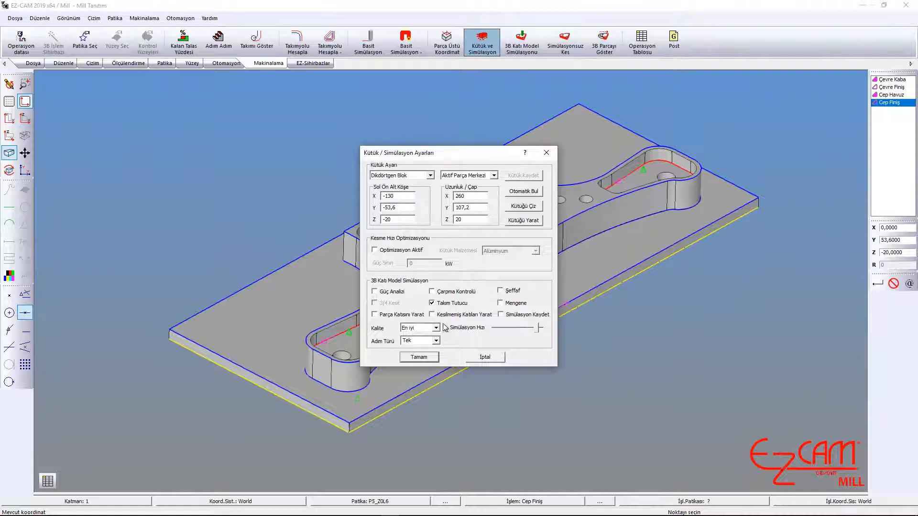
pyautogui.click(419, 357)
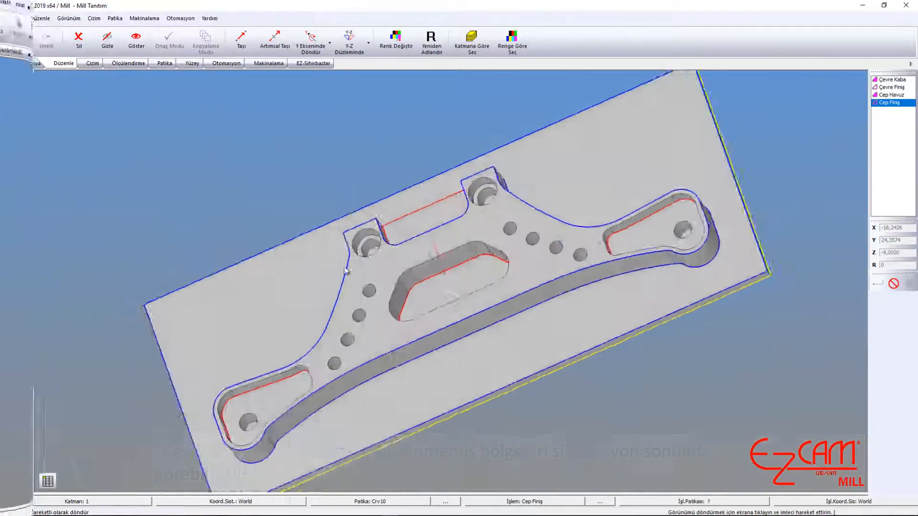
# Step: Detect the part's holes automatically with Delik Algılama, without searching all coordinate systems
pyautogui.moveTo(330, 315); pyautogui.dragTo(416, 124)
pyautogui.click(165, 63)
pyautogui.click(169, 40)
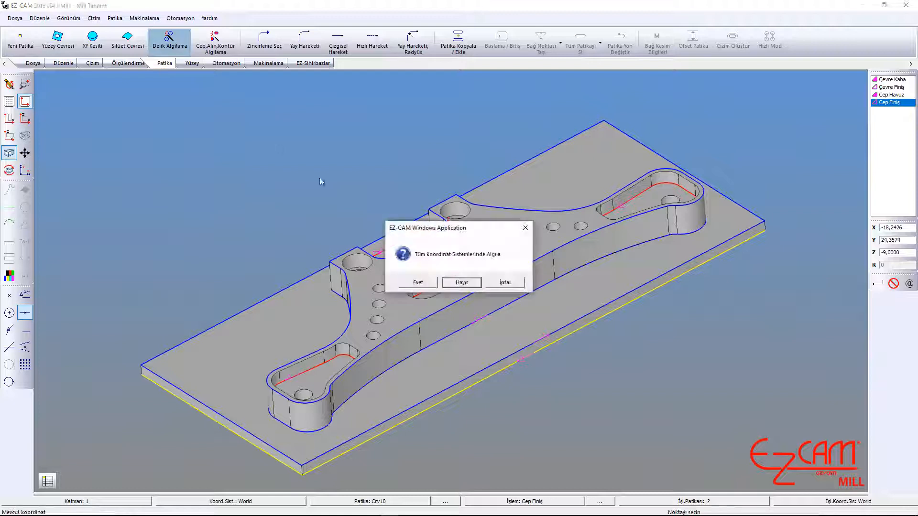
pyautogui.click(450, 280)
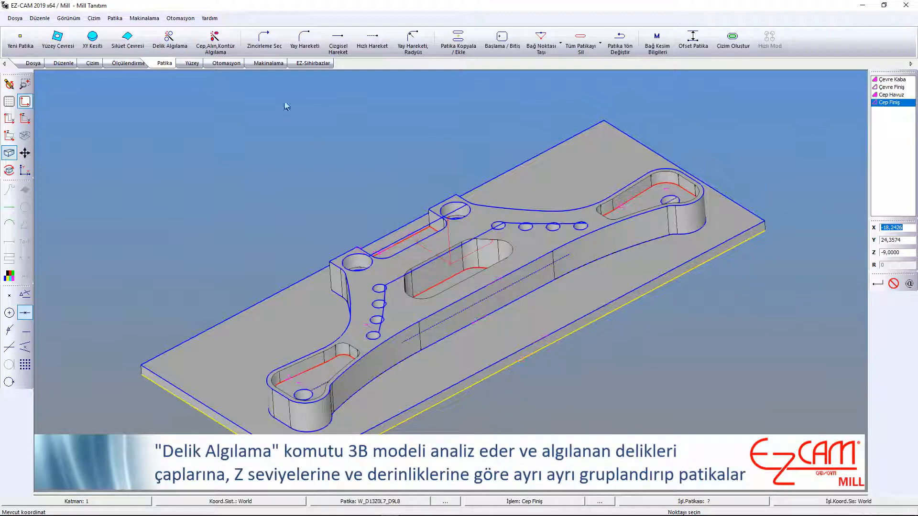
# Step: Create a new operation named Step5 and set its type to Delik Delme
pyautogui.click(263, 64)
pyautogui.click(20, 43)
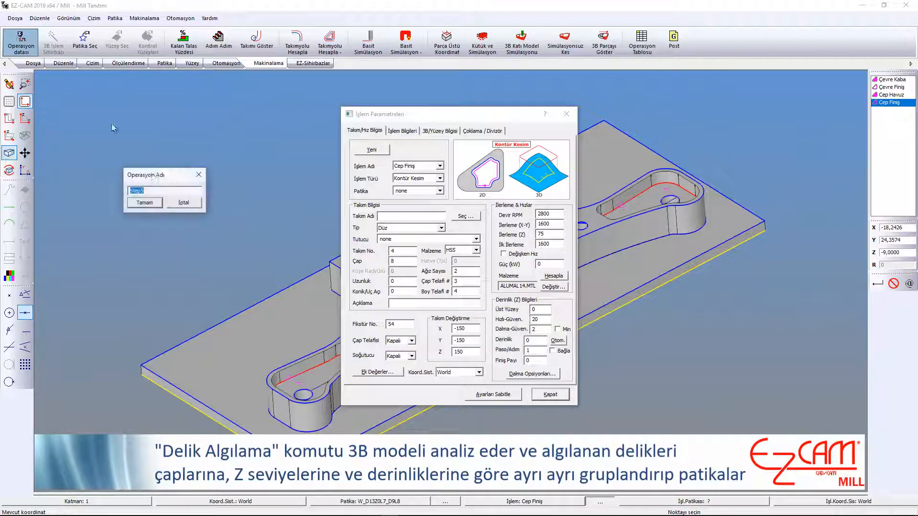
pyautogui.click(146, 205)
pyautogui.click(440, 178)
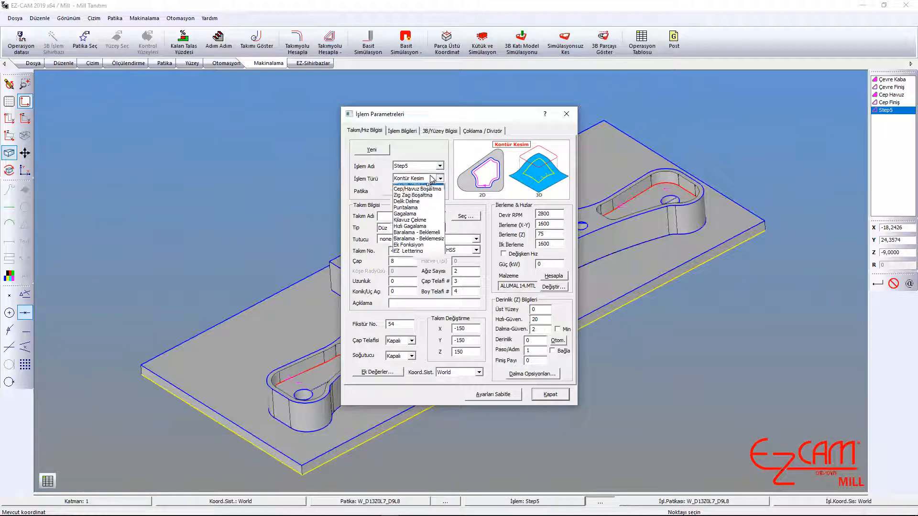
pyautogui.click(431, 205)
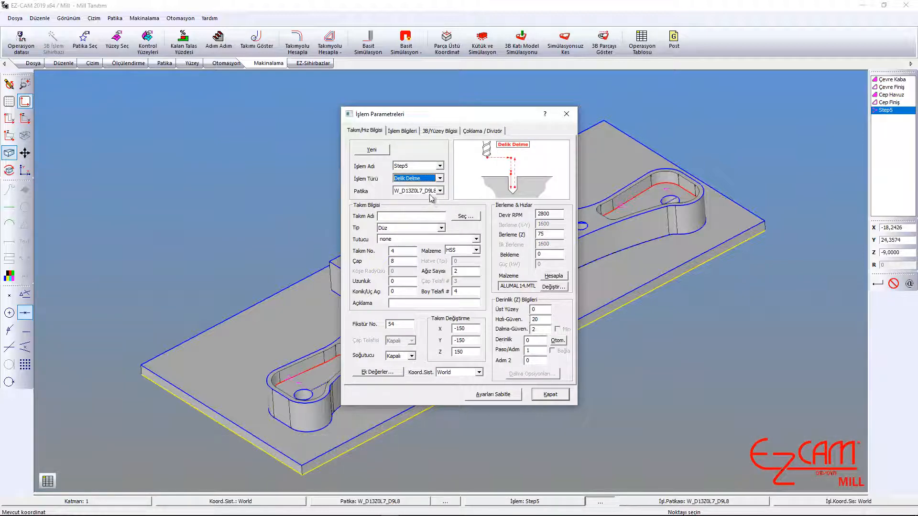
# Step: Set the drilling operation to tool 5, diameter 13, automatic depth and step 0, and close its parameters
pyautogui.moveTo(400, 251); pyautogui.dragTo(384, 271)
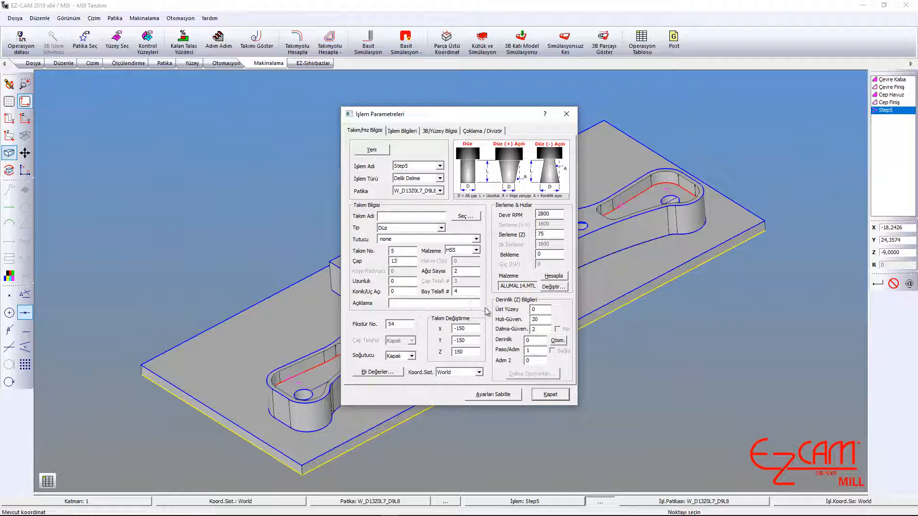
pyautogui.click(557, 341)
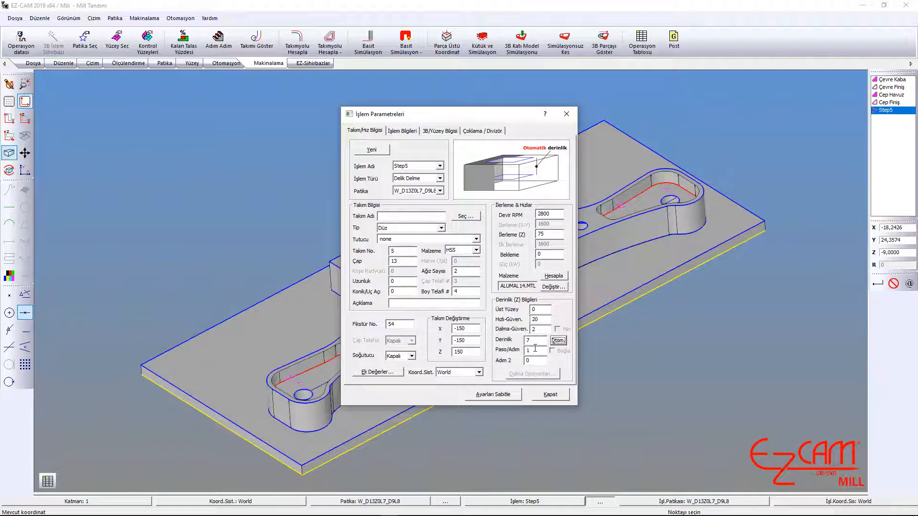
pyautogui.moveTo(535, 349); pyautogui.dragTo(524, 363)
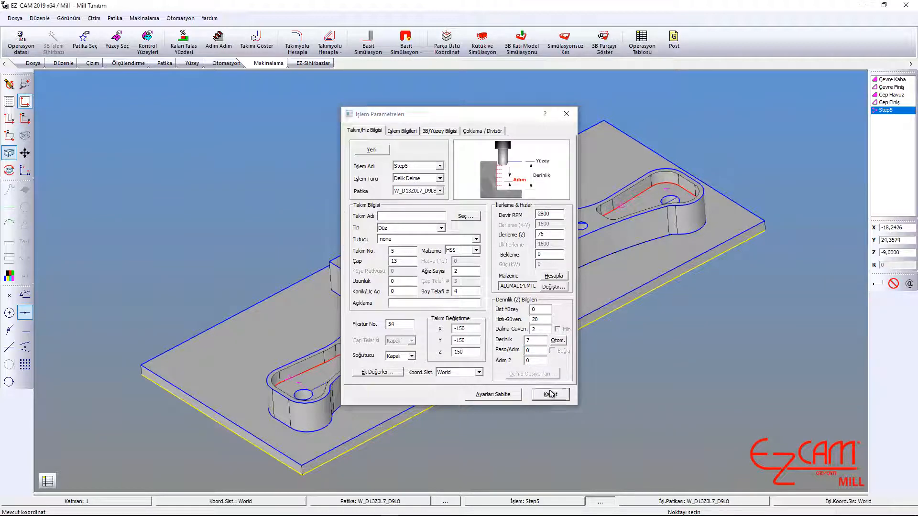
pyautogui.click(549, 393)
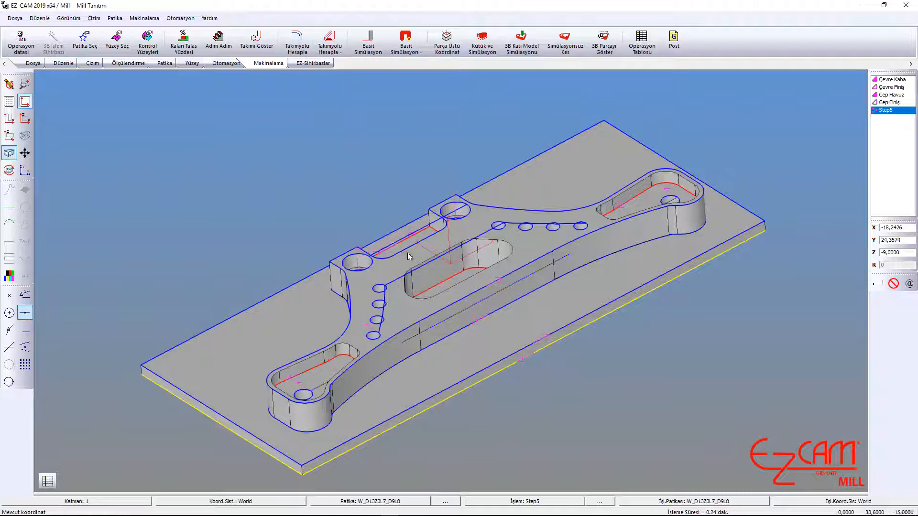
# Step: Duplicate the Step5 drilling operation at the end of the operation table
pyautogui.moveTo(406, 254); pyautogui.dragTo(401, 242, button='middle')
pyautogui.scroll(5, 350, 259)
pyautogui.scroll(-4, 351, 259)
pyautogui.scroll(-2, 374, 255)
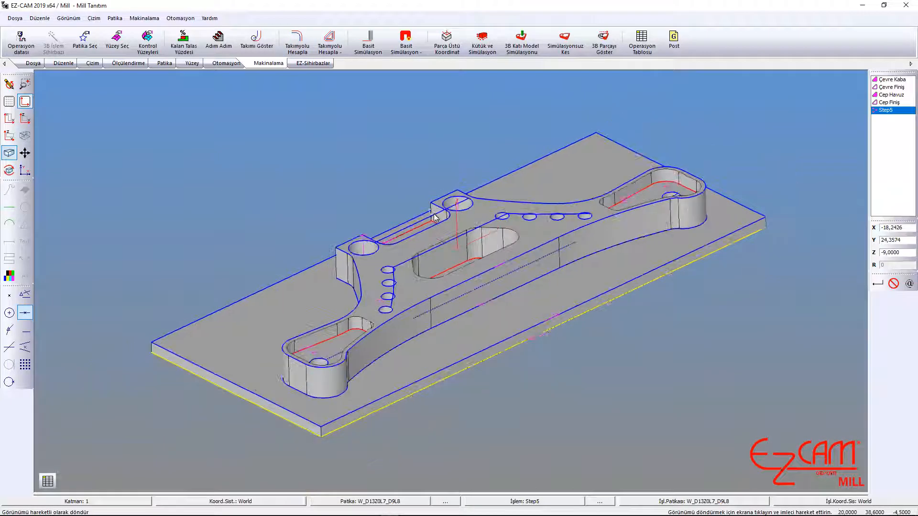
pyautogui.moveTo(289, 494); pyautogui.dragTo(304, 392)
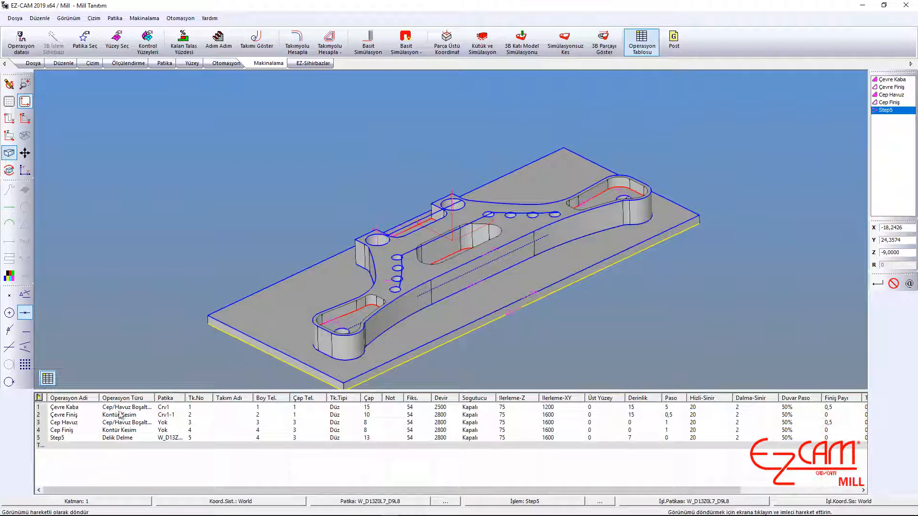
pyautogui.rightClick(42, 441)
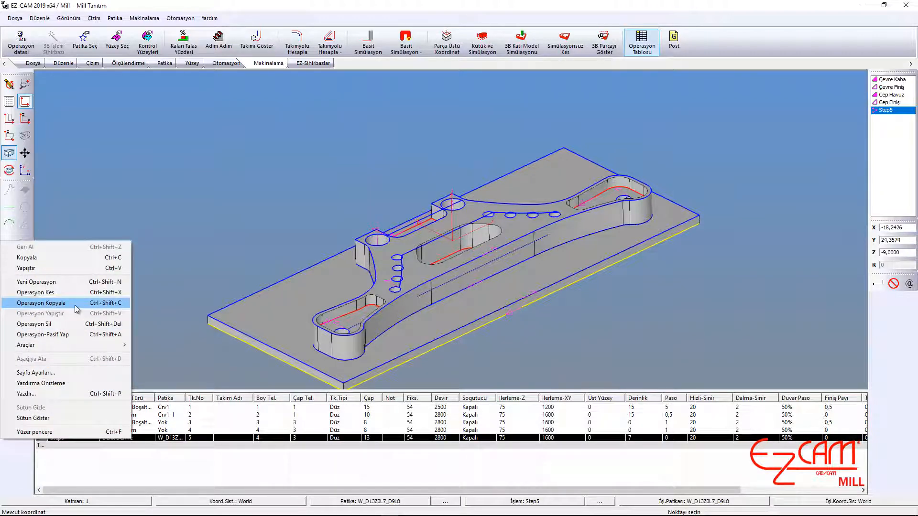
pyautogui.click(62, 303)
pyautogui.rightClick(42, 445)
pyautogui.click(77, 319)
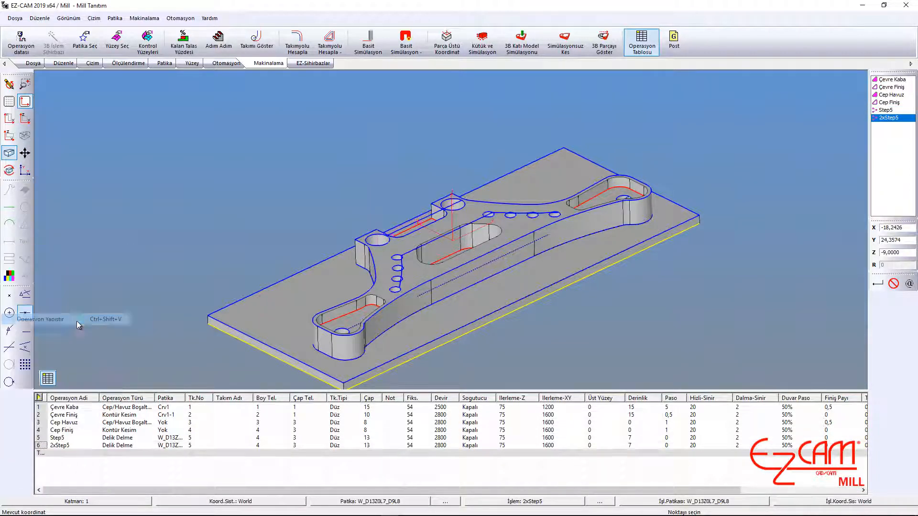
# Step: Hide the operation table and give the duplicated 2xStep5 drilling operation path W_D6Z0L15, tool number 6 and diameter 6
pyautogui.moveTo(103, 390); pyautogui.dragTo(111, 496)
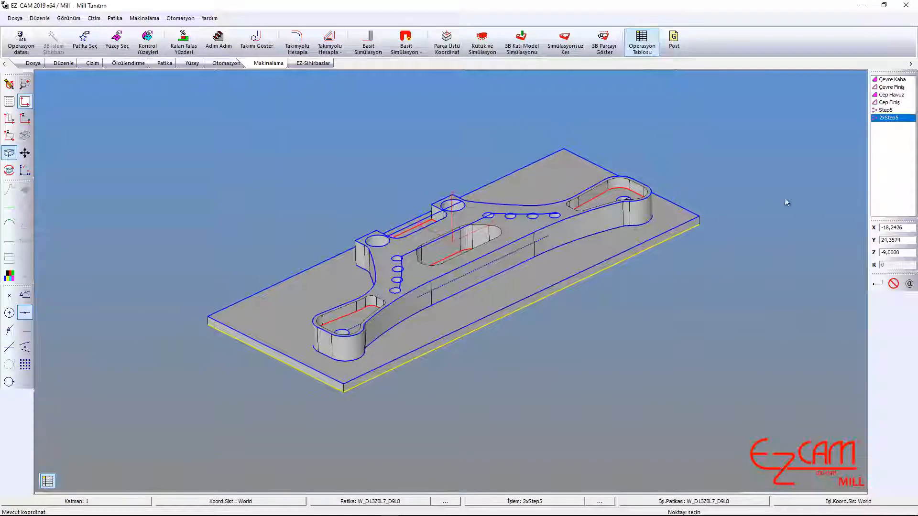
pyautogui.doubleClick(882, 118)
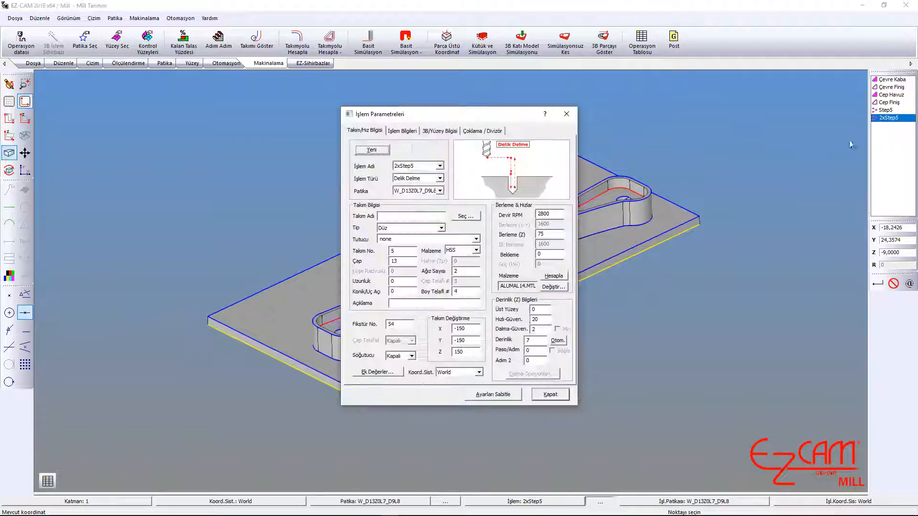
pyautogui.click(428, 190)
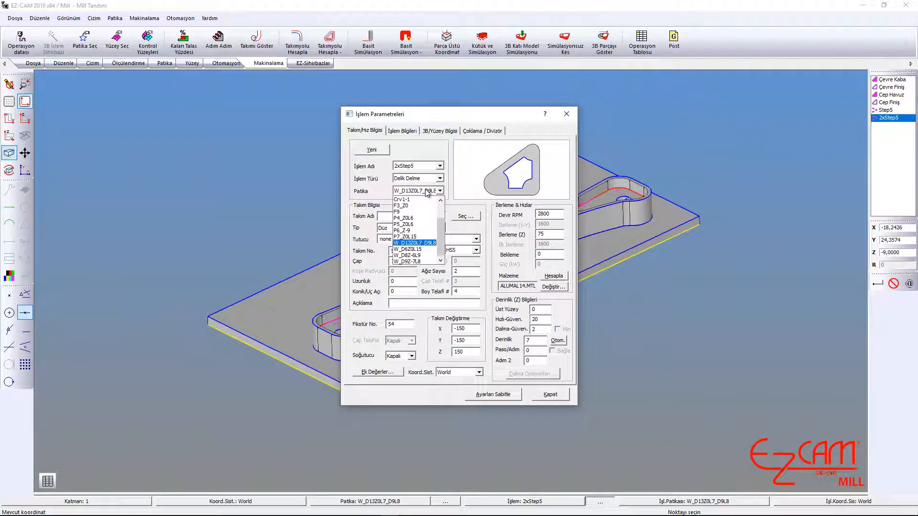
pyautogui.click(412, 249)
pyautogui.doubleClick(393, 251)
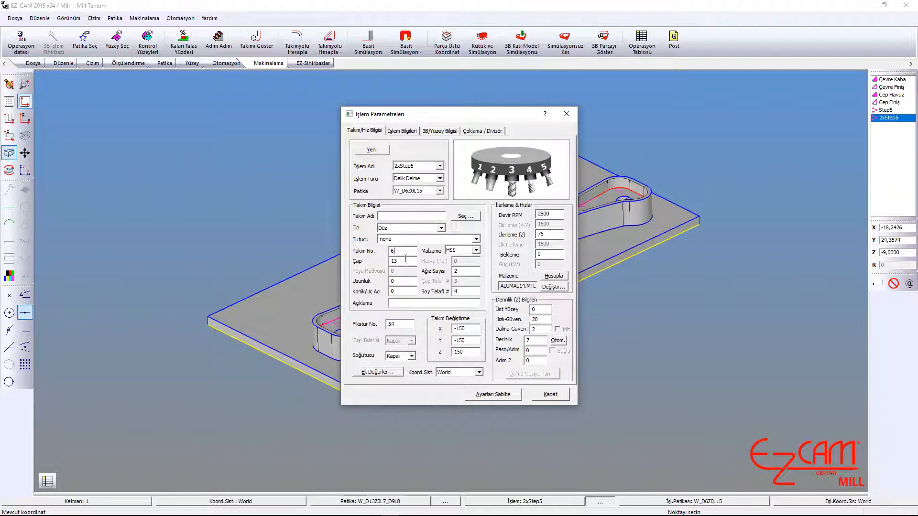
pyautogui.press('Tab')
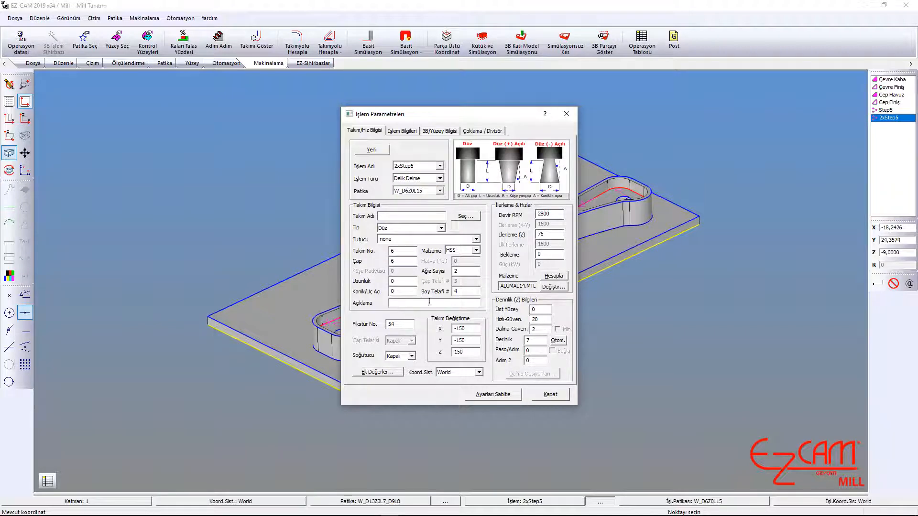
# Step: Set the 2xStep5 drilling depth automatically, close its parameters and calculate its toolpath
pyautogui.click(558, 342)
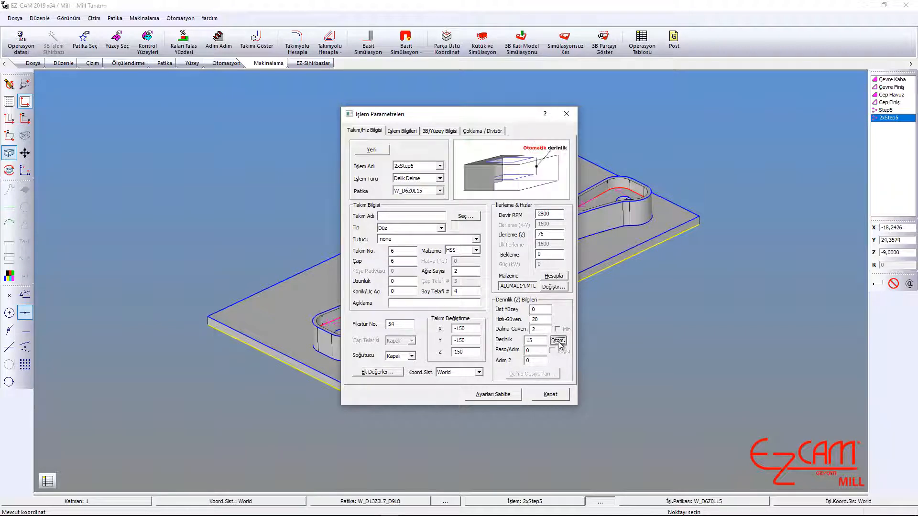
pyautogui.click(551, 395)
pyautogui.click(298, 46)
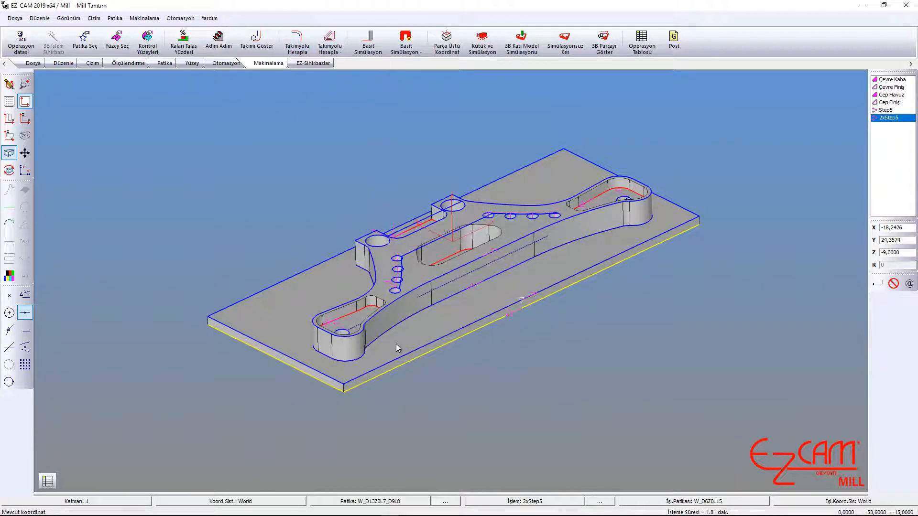
# Step: Create a new drilling operation named Step7 and assign it the path W_D8Z-6L9
pyautogui.doubleClick(888, 118)
pyautogui.click(371, 150)
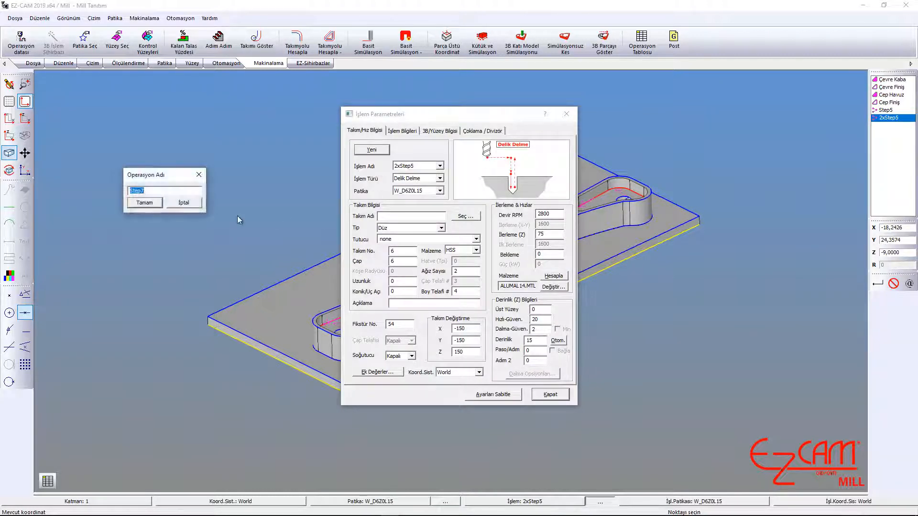
pyautogui.click(146, 205)
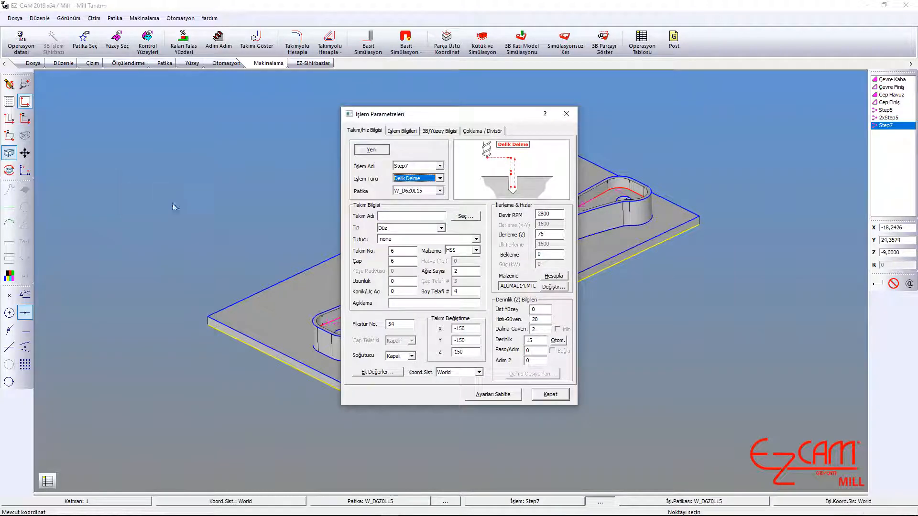
pyautogui.click(440, 192)
pyautogui.click(425, 262)
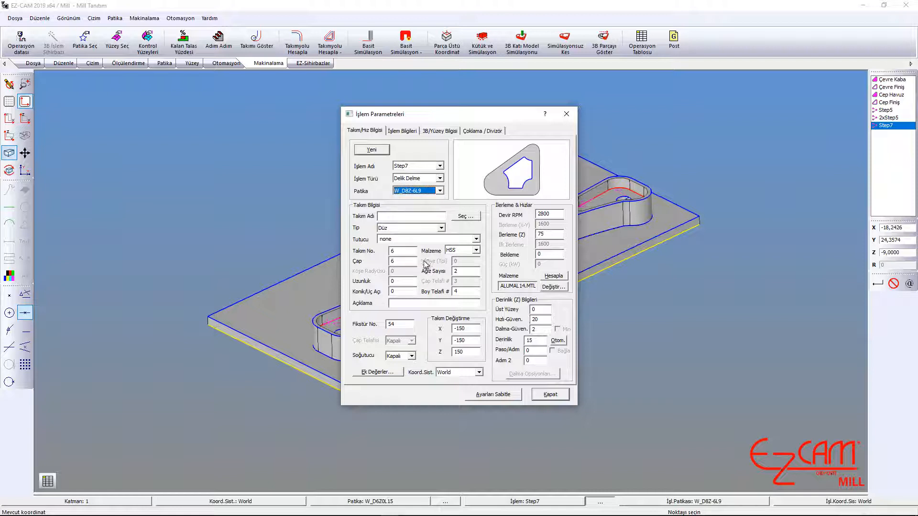
# Step: Give Step7 tool number 7, diameter 8 and automatic depth, and calculate its toolpath
pyautogui.click(401, 252)
pyautogui.moveTo(408, 263); pyautogui.dragTo(375, 267)
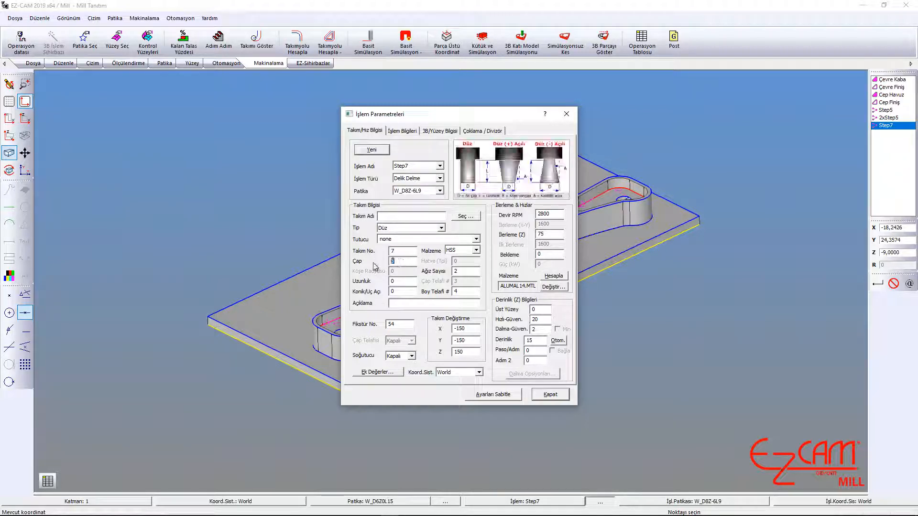
pyautogui.write('8')
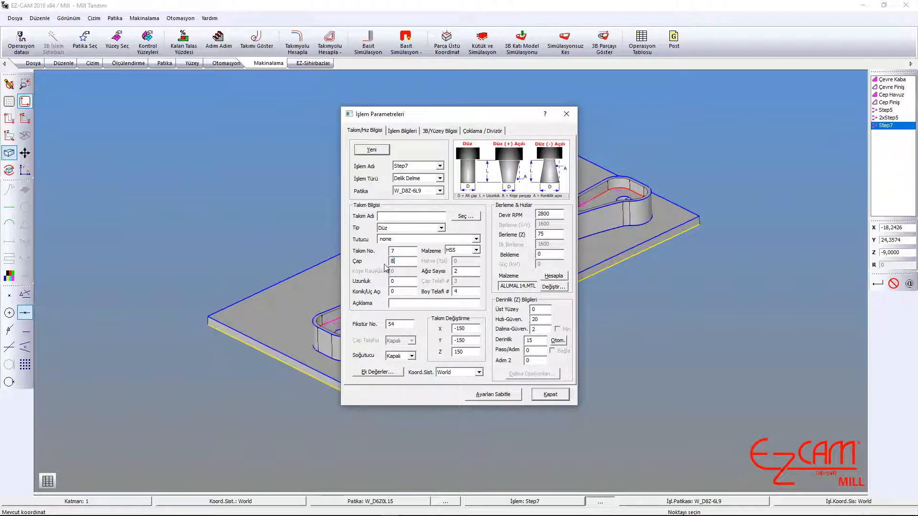
pyautogui.click(551, 341)
pyautogui.click(550, 395)
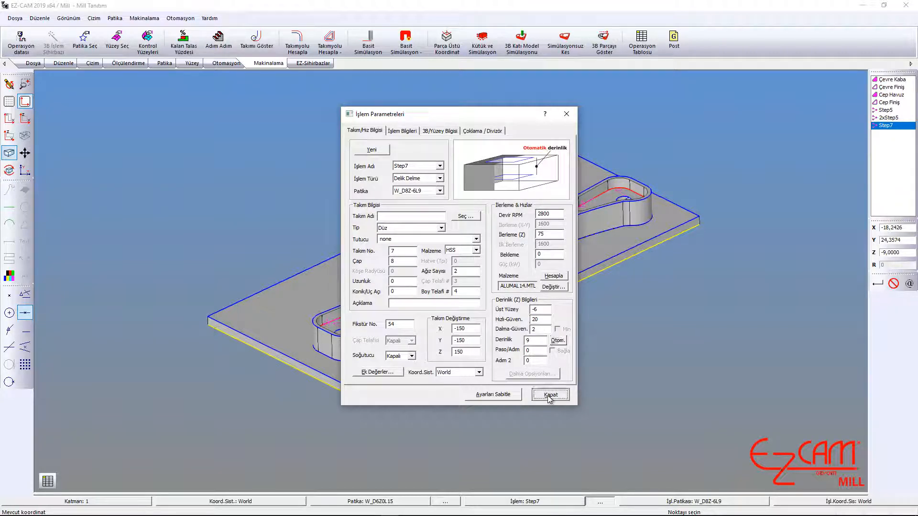
pyautogui.click(298, 44)
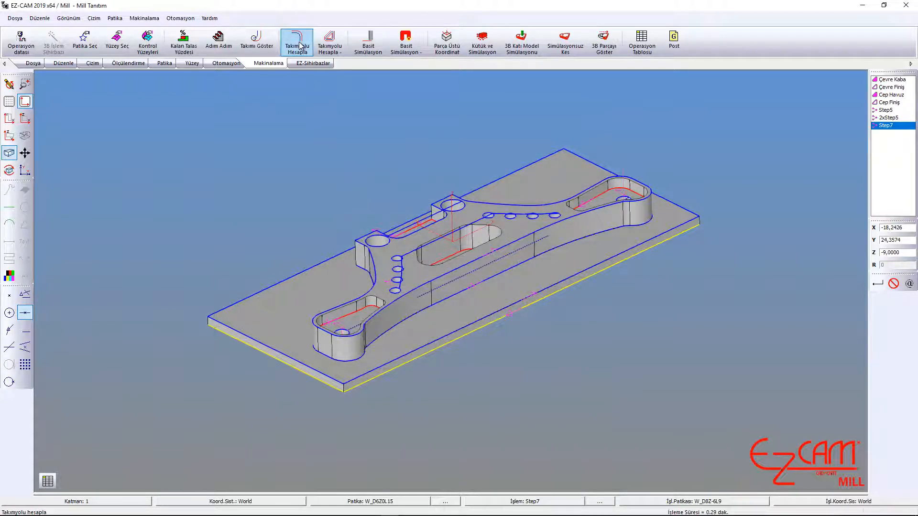
# Step: Create a new drilling operation named Step8 with path W_D9Z-7L8 and tool number 8
pyautogui.doubleClick(893, 135)
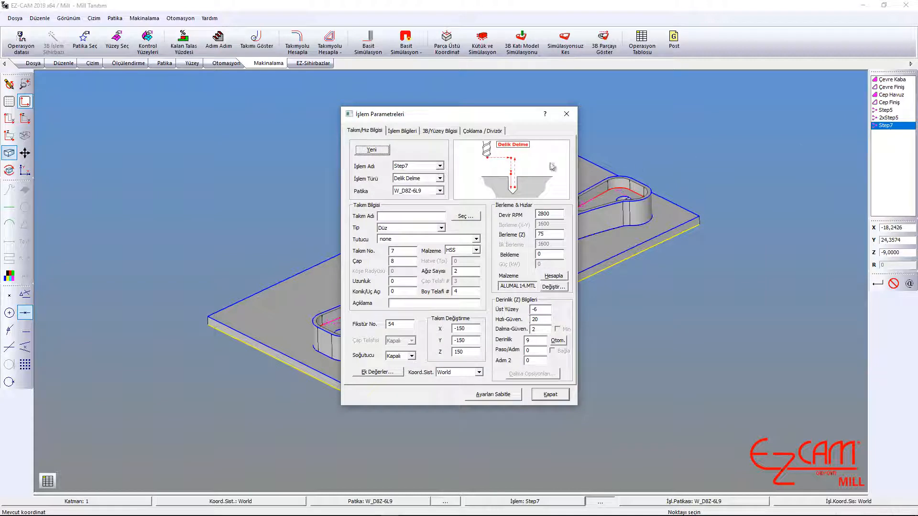
pyautogui.click(379, 152)
pyautogui.click(144, 203)
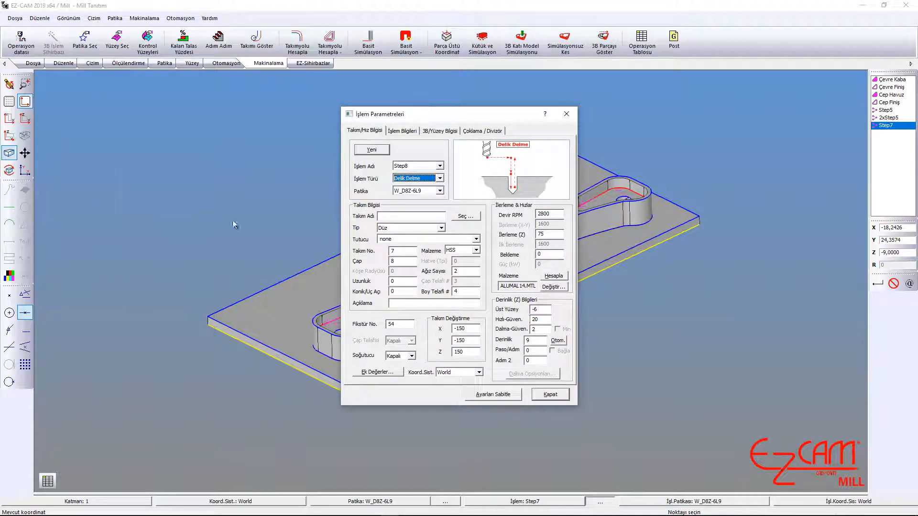
pyautogui.click(438, 191)
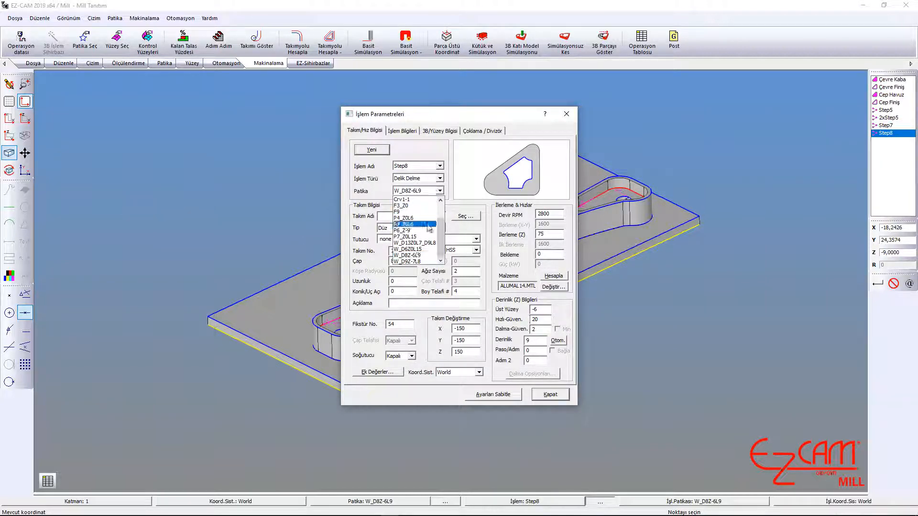
pyautogui.click(396, 258)
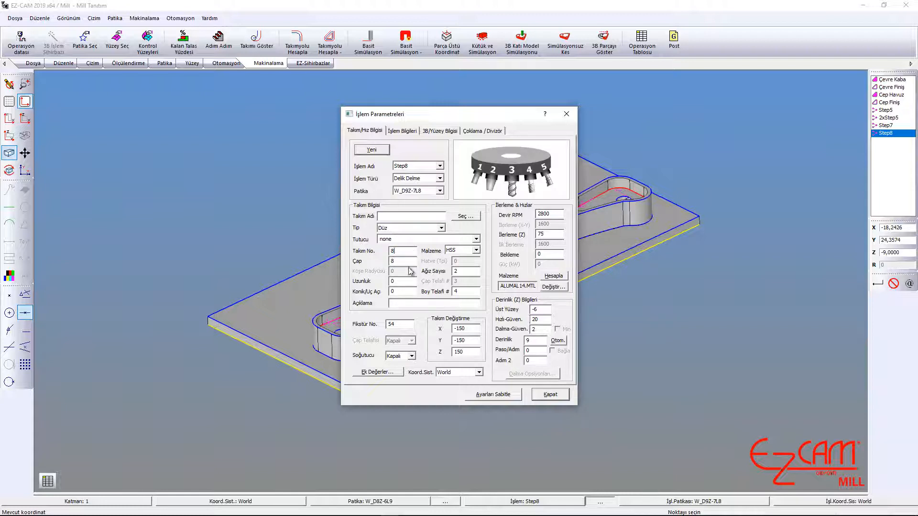
# Step: Set Step8 to diameter 9 with automatic depth and close its parameters
pyautogui.press('Tab')
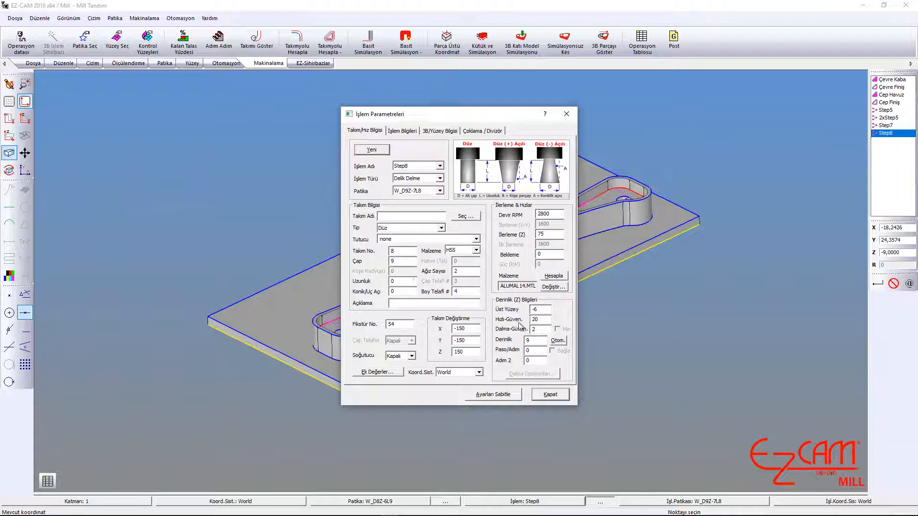
pyautogui.click(558, 341)
pyautogui.click(551, 395)
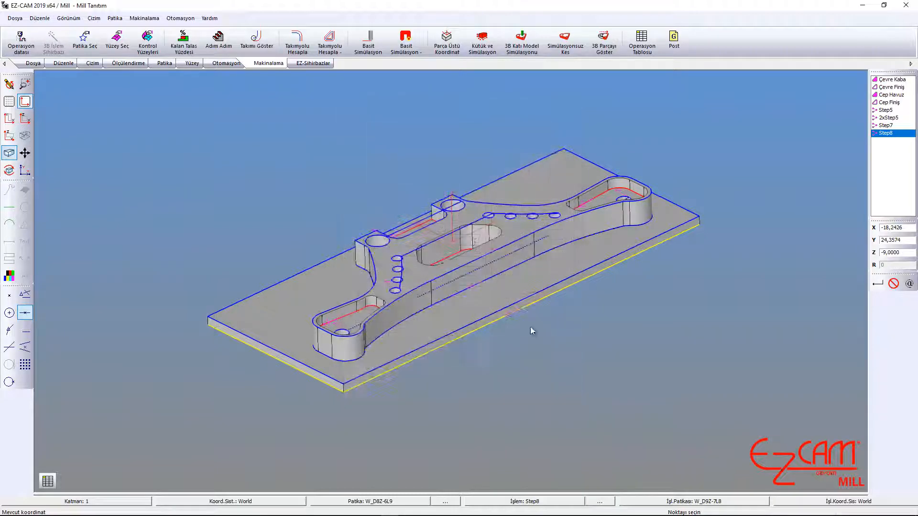
# Step: Calculate the Step8 toolpath and run the 3D solid model simulation of the part
pyautogui.click(296, 44)
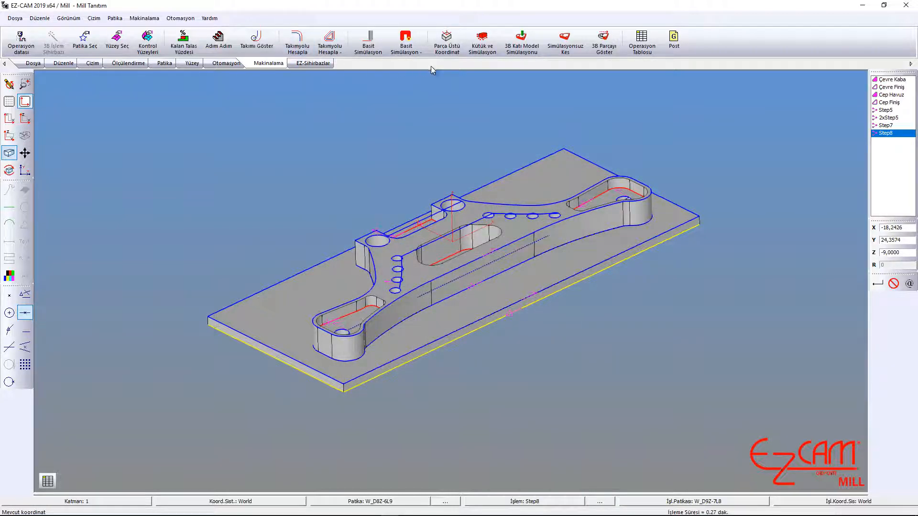
pyautogui.click(521, 42)
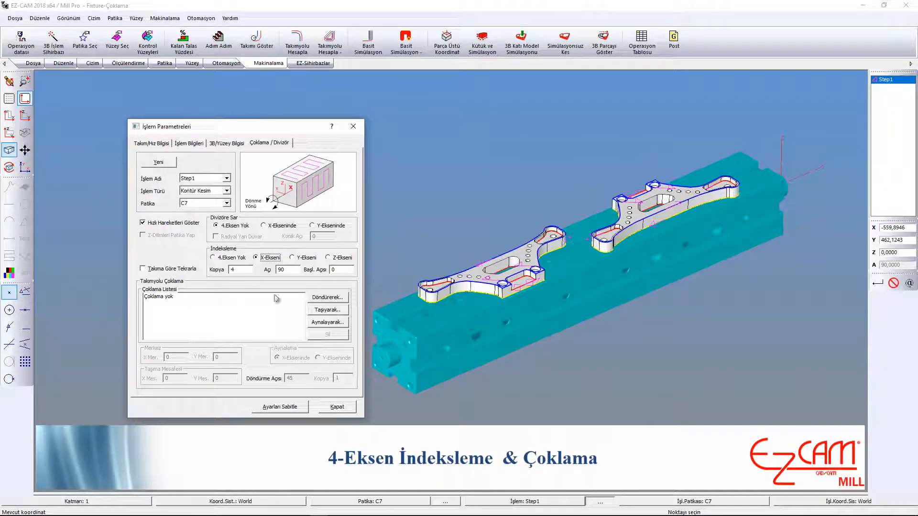
# Step: Close the parameters of the Step1 contour operation in the Fixture-Çoklama project, keeping X-axis indexing with 4 copies at 90 degrees
pyautogui.click(341, 408)
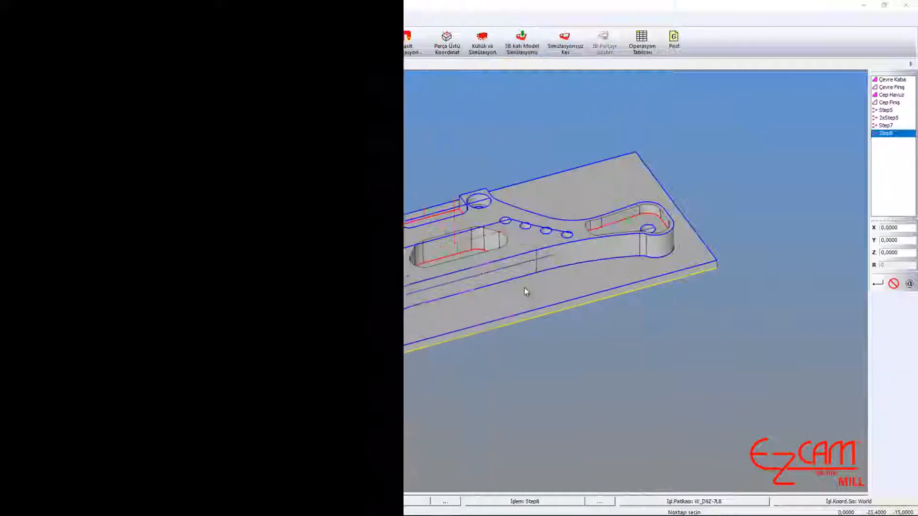
# Step: Post all operations with the fanuc.cnc post processor to Mill Tanıtım.txt as program number 1234, and browse the G-code in EZ-DNC
pyautogui.click(674, 45)
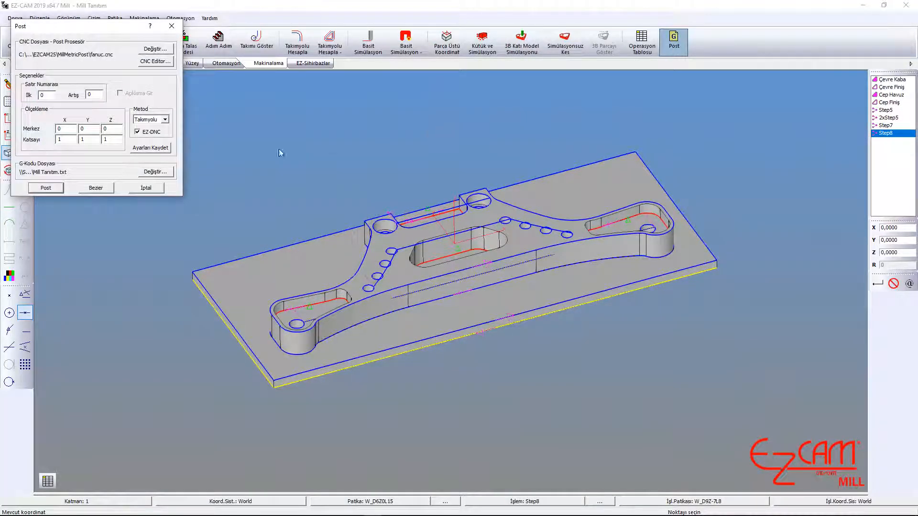
pyautogui.click(59, 185)
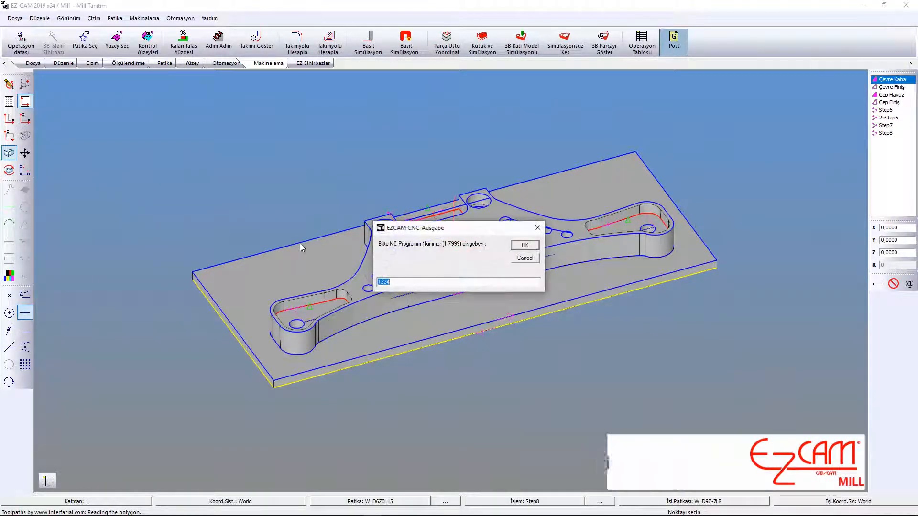
pyautogui.press('Return')
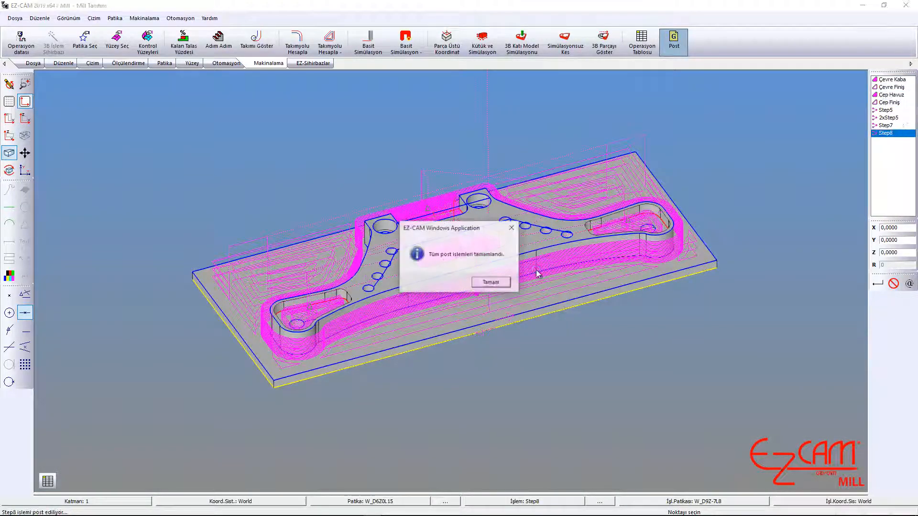
pyautogui.click(493, 282)
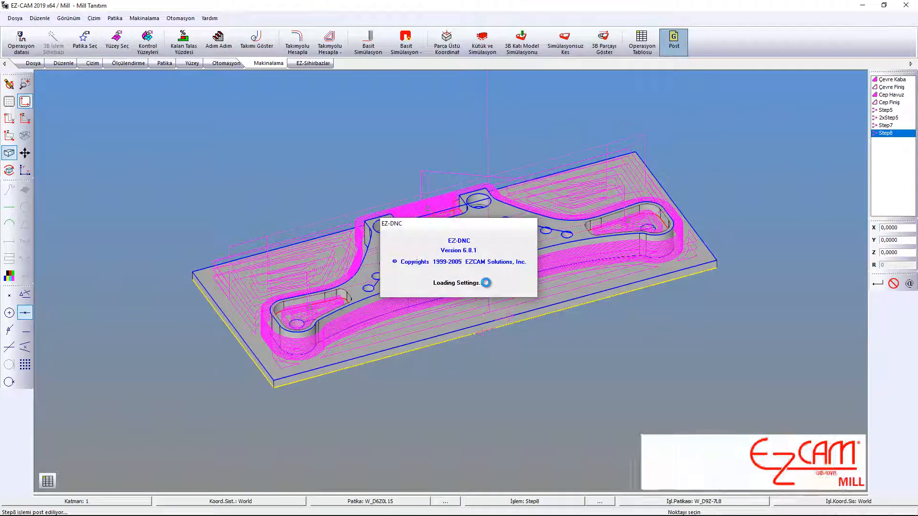
pyautogui.click(528, 268)
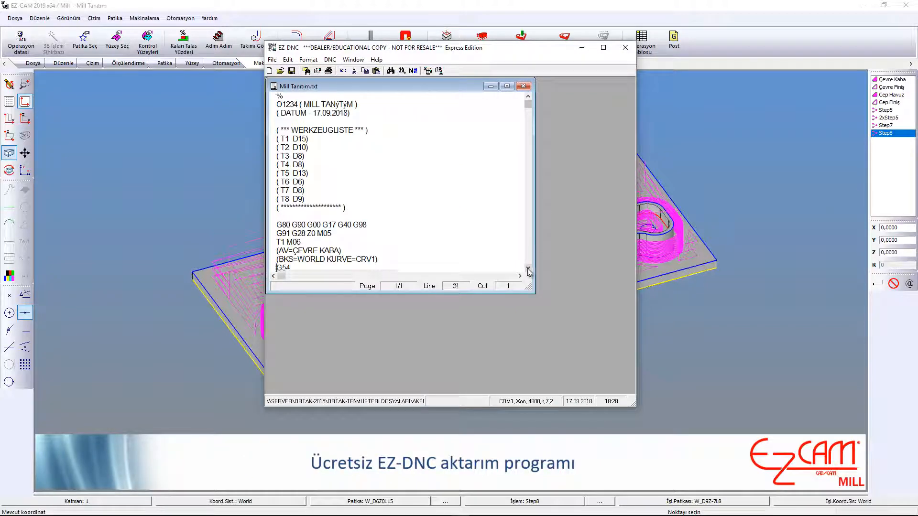